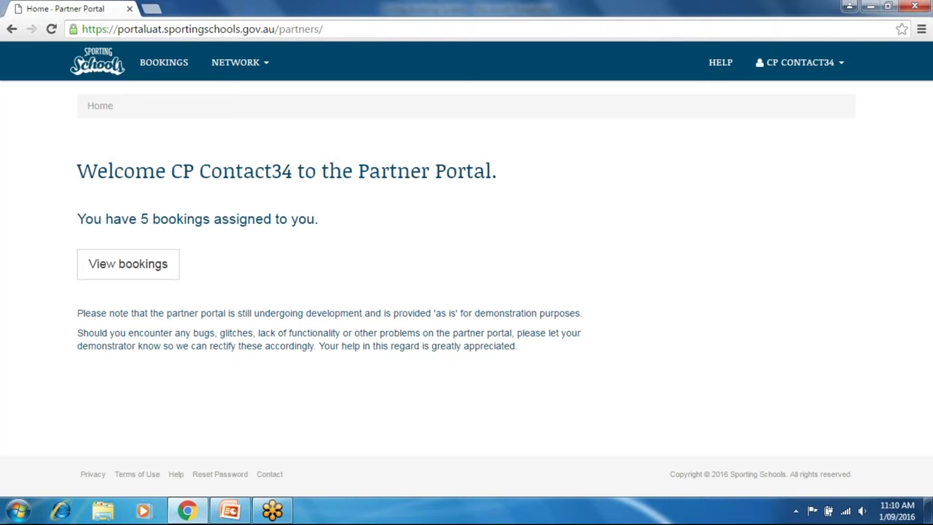
Open the All Bookings list showing the five New bookings from 03–08 Oct 2016.
{"action": "left_click", "coordinate": [141, 266]}
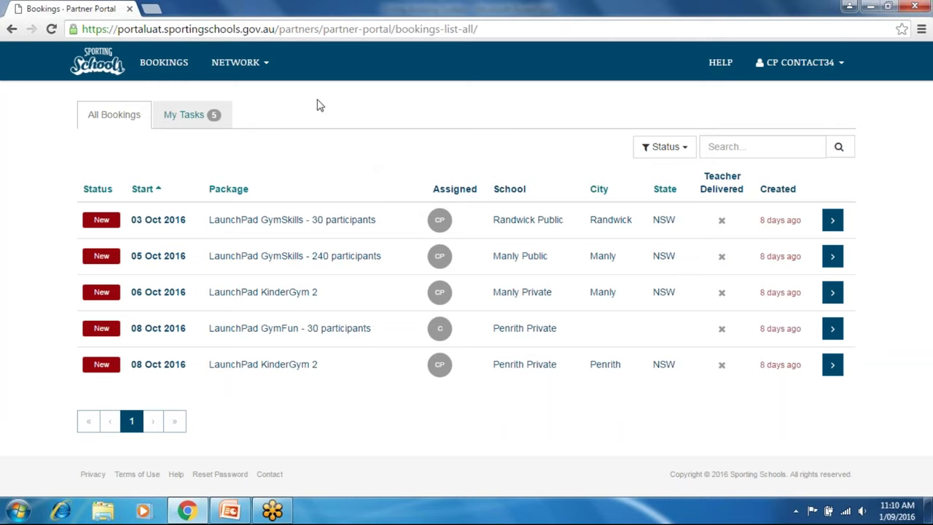
Check the assignee, then open the Randwick Public booking REQ104203 starting 03 Oct 2016.
{"action": "mouse_move", "coordinate": [444, 228]}
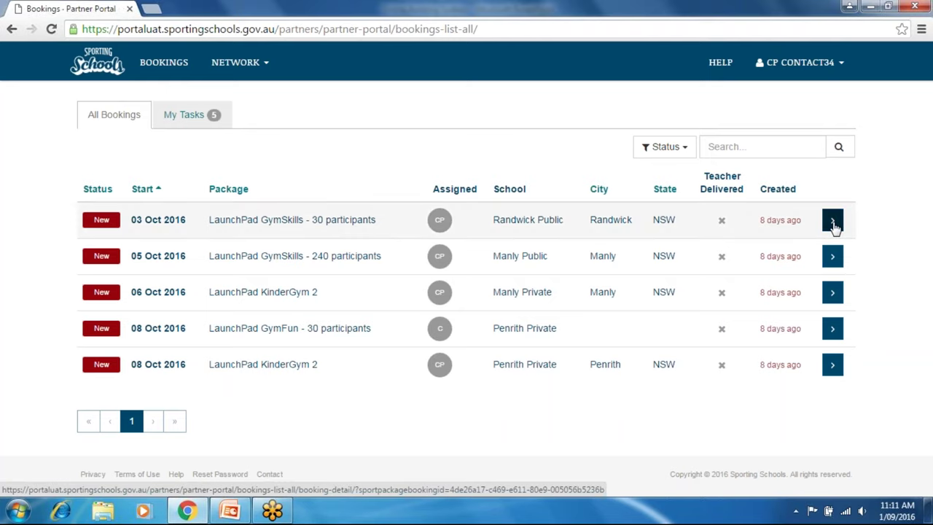
{"action": "left_click", "coordinate": [833, 221]}
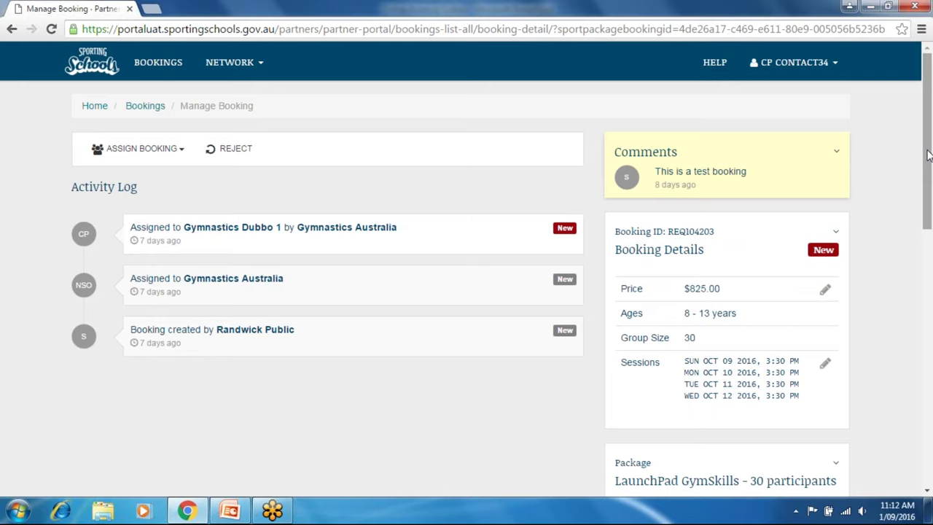
{"action": "left_click_drag", "start_coordinate": [928, 156], "coordinate": [928, 165]}
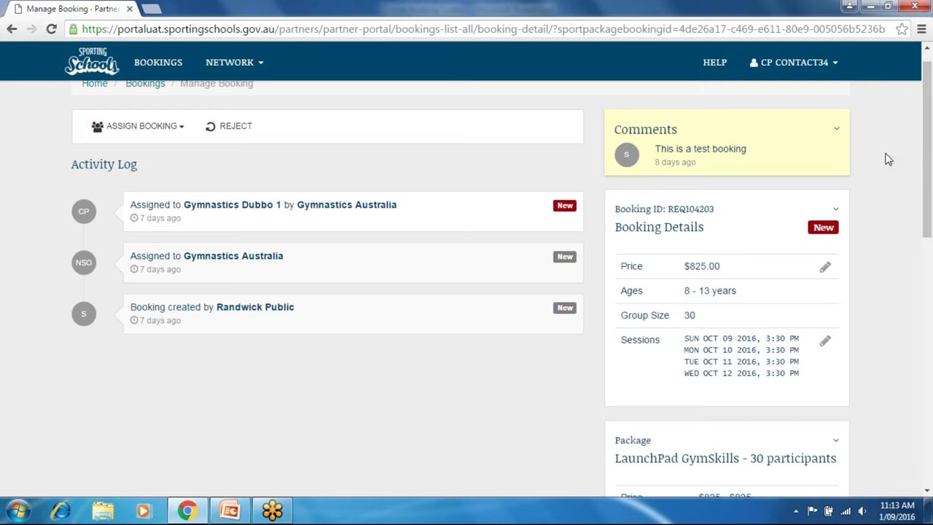
{"action": "left_click_drag", "start_coordinate": [927, 144], "coordinate": [922, 166]}
{"action": "scroll", "coordinate": [920, 168], "scroll_direction": "down", "scroll_amount": 1}
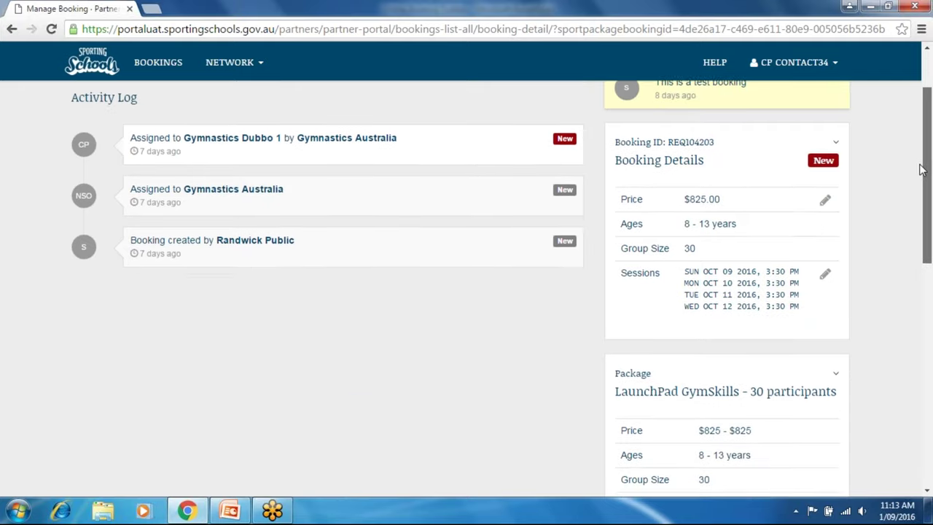
{"action": "scroll", "coordinate": [920, 169], "scroll_direction": "up", "scroll_amount": 1}
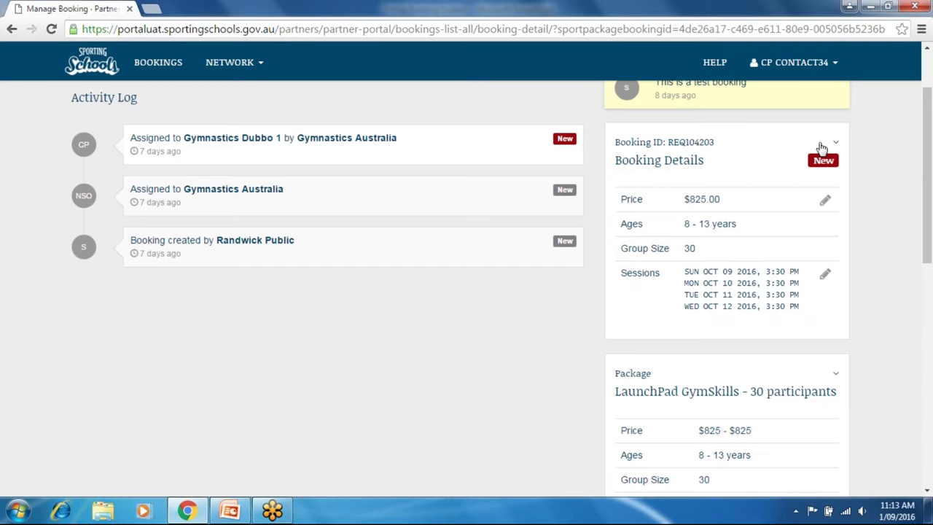
{"action": "left_click_drag", "start_coordinate": [931, 199], "coordinate": [931, 179]}
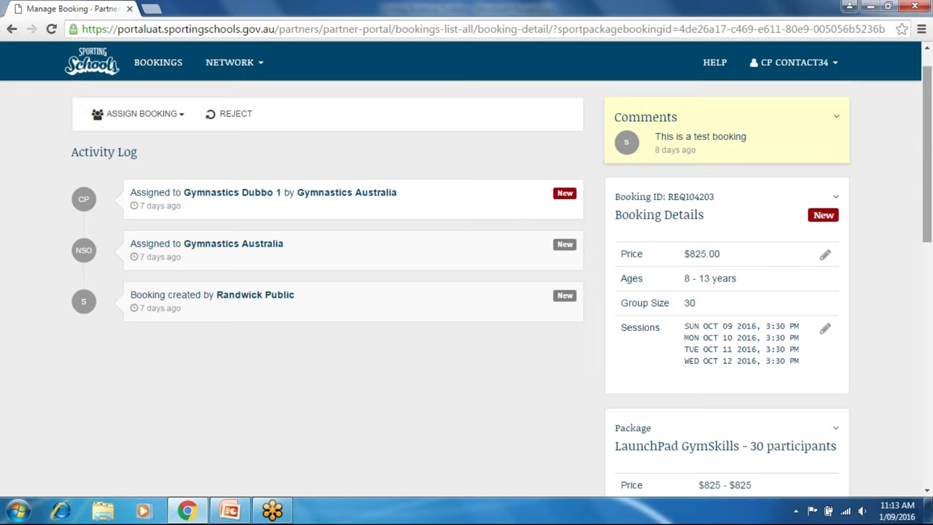
{"action": "scroll", "coordinate": [928, 158], "scroll_direction": "up", "scroll_amount": 1}
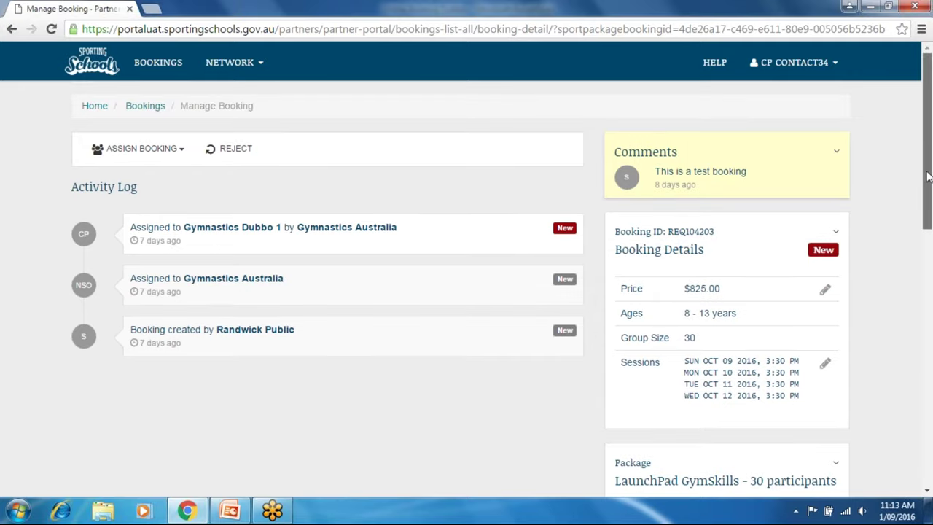
{"action": "scroll", "coordinate": [927, 184], "scroll_direction": "down", "scroll_amount": 1}
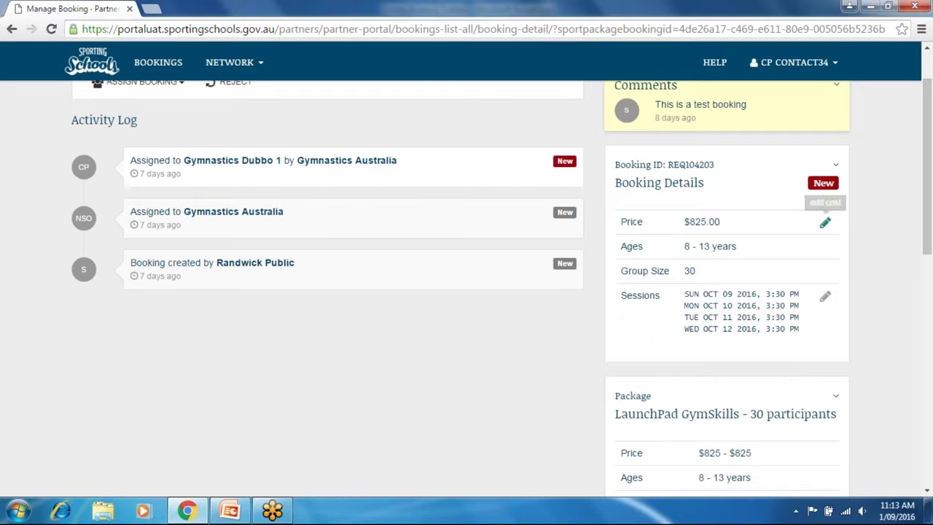
Keep the package price at $825.00 and bring up editing for the four 3:30 PM sessions.
{"action": "left_click", "coordinate": [824, 223]}
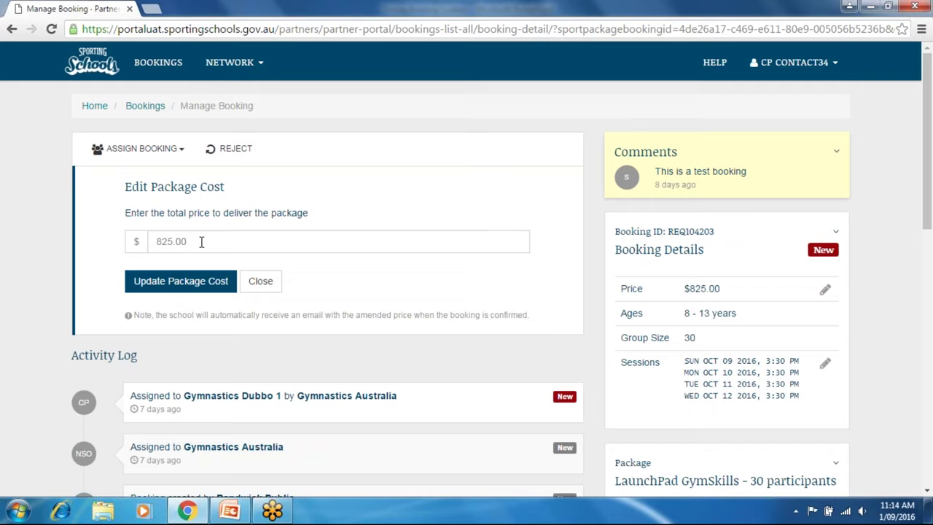
{"action": "left_click", "coordinate": [12, 29]}
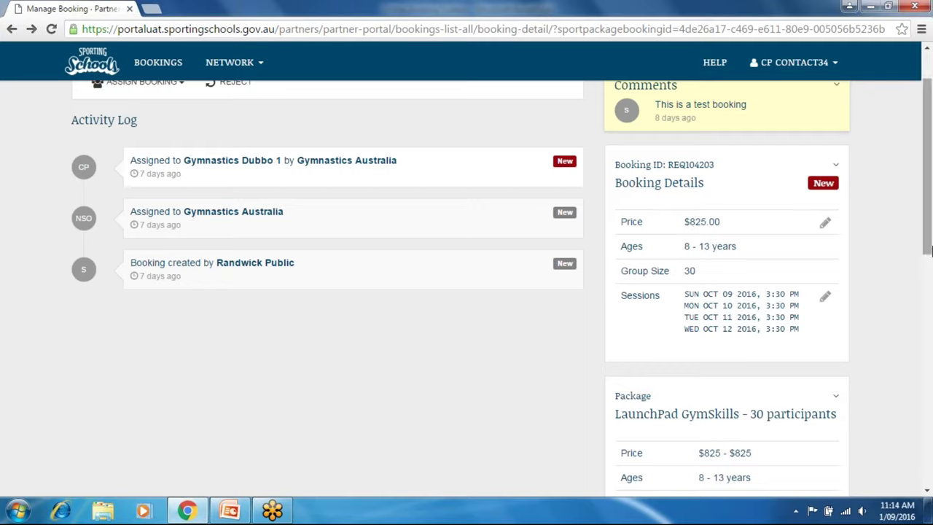
{"action": "left_click_drag", "start_coordinate": [928, 239], "coordinate": [928, 249]}
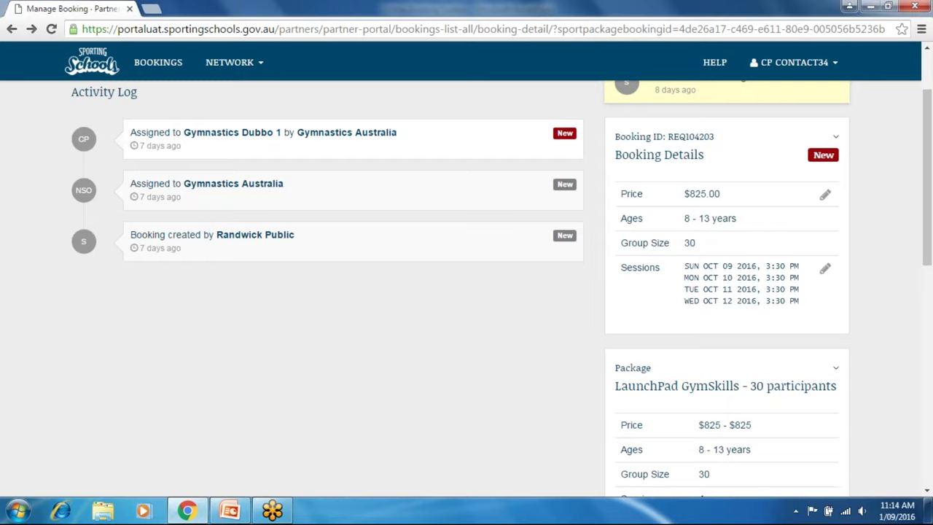
{"action": "left_click_drag", "start_coordinate": [931, 177], "coordinate": [931, 194]}
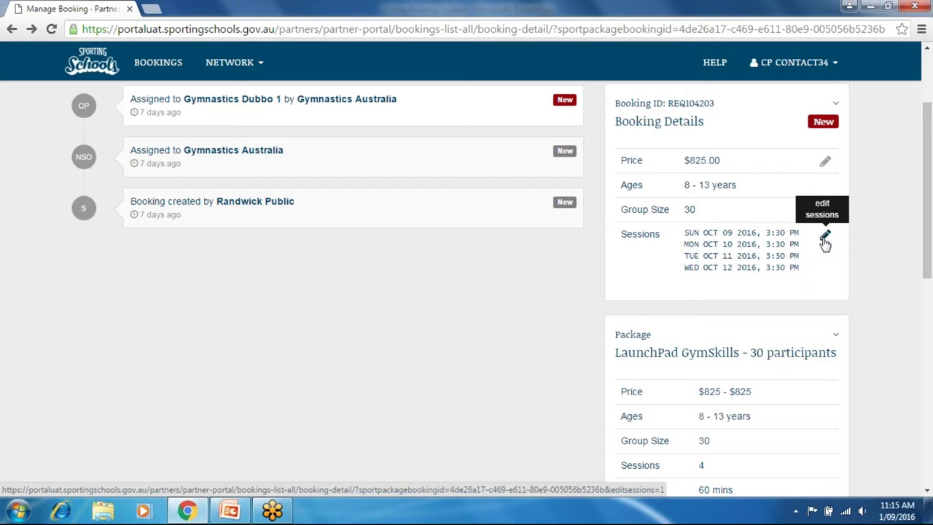
{"action": "left_click", "coordinate": [825, 239]}
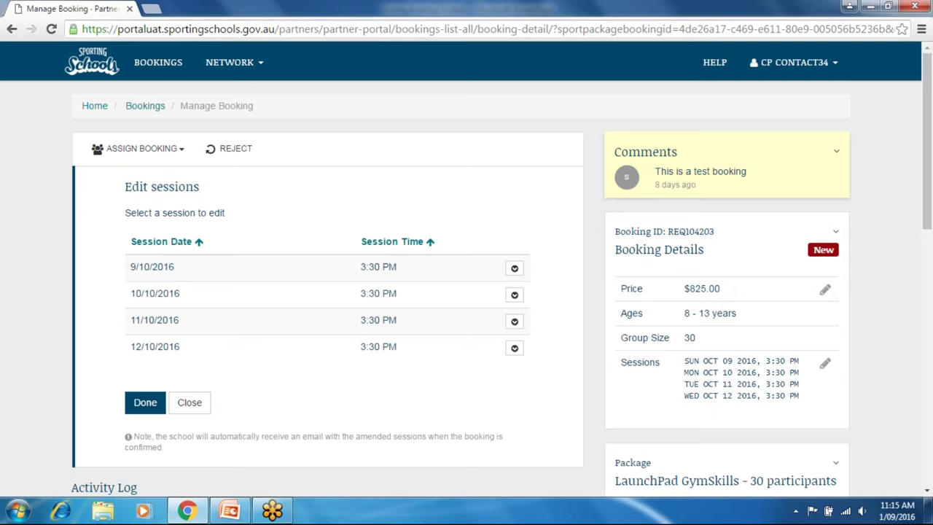
Reschedule the 9/10/2016 session to 17 October 2016 at 3:30 PM and save the sessions.
{"action": "left_click", "coordinate": [514, 269]}
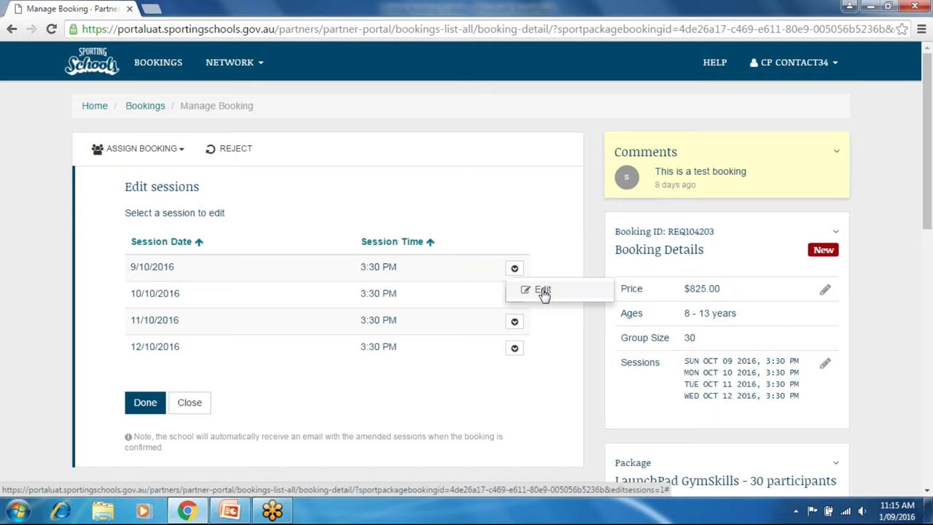
{"action": "left_click", "coordinate": [543, 291]}
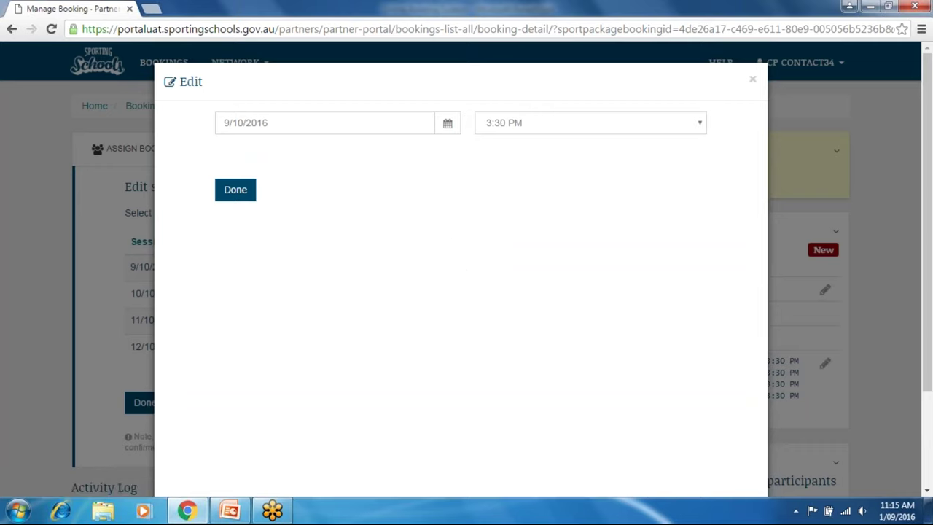
{"action": "left_click", "coordinate": [448, 125]}
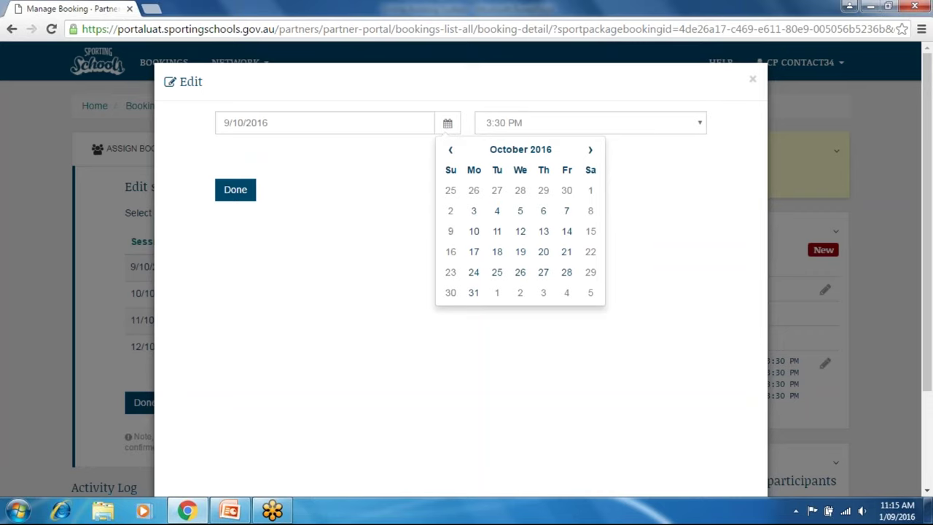
{"action": "left_click", "coordinate": [474, 255]}
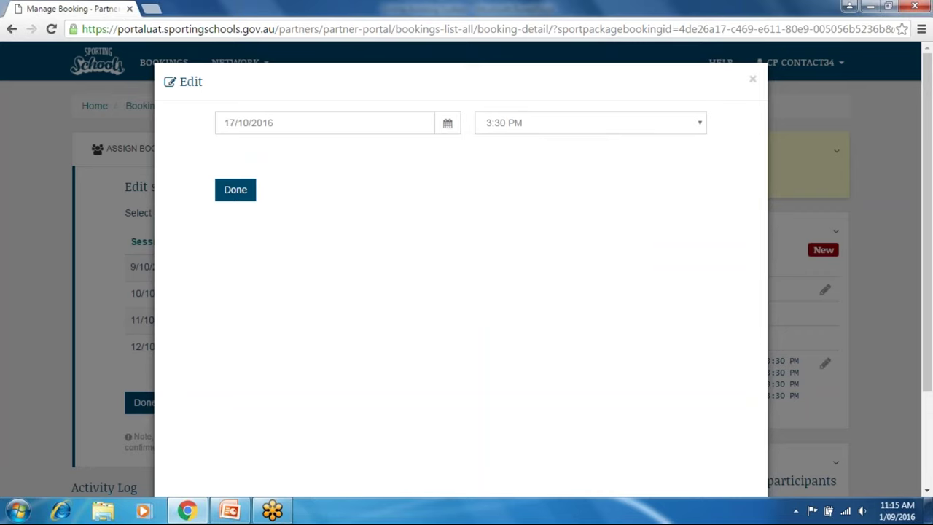
{"action": "left_click", "coordinate": [229, 192]}
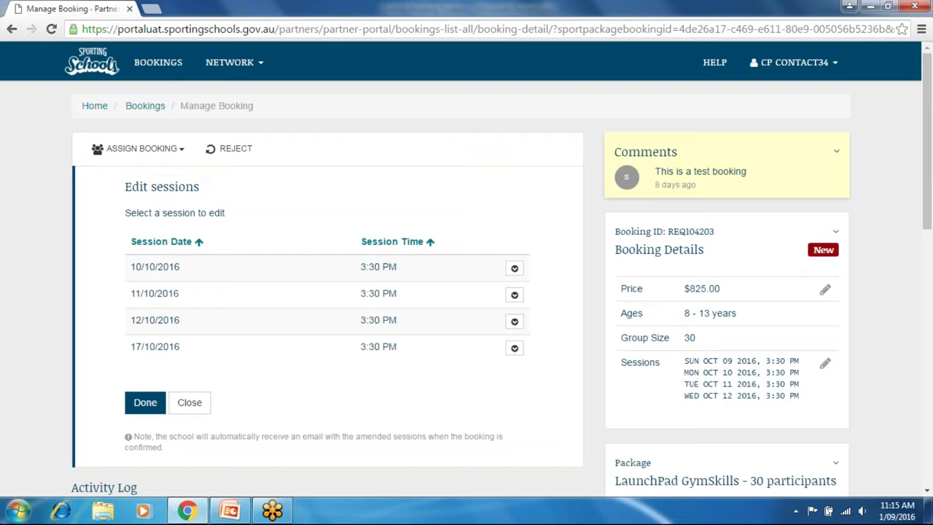
{"action": "left_click", "coordinate": [143, 404]}
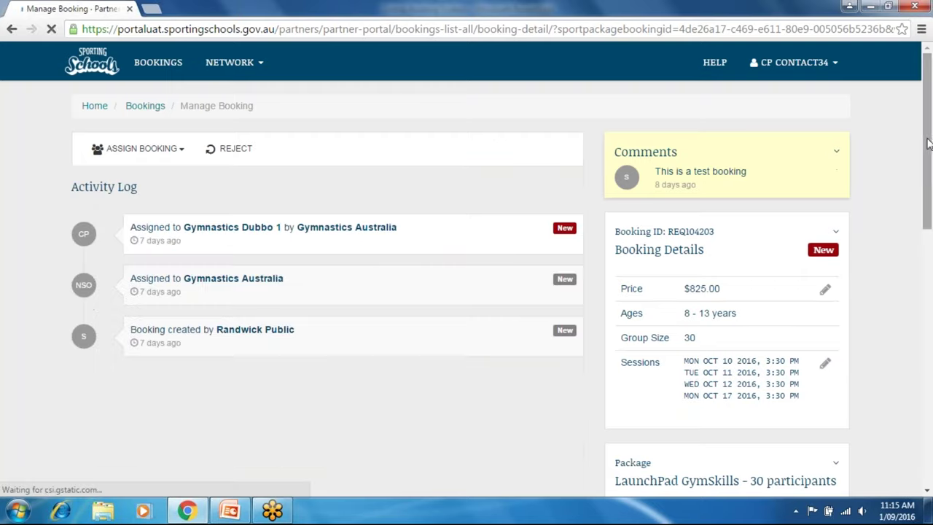
Review the saved sessions and zoom the school's map out twice to show eastern Sydney.
{"action": "left_click_drag", "start_coordinate": [927, 145], "coordinate": [926, 171]}
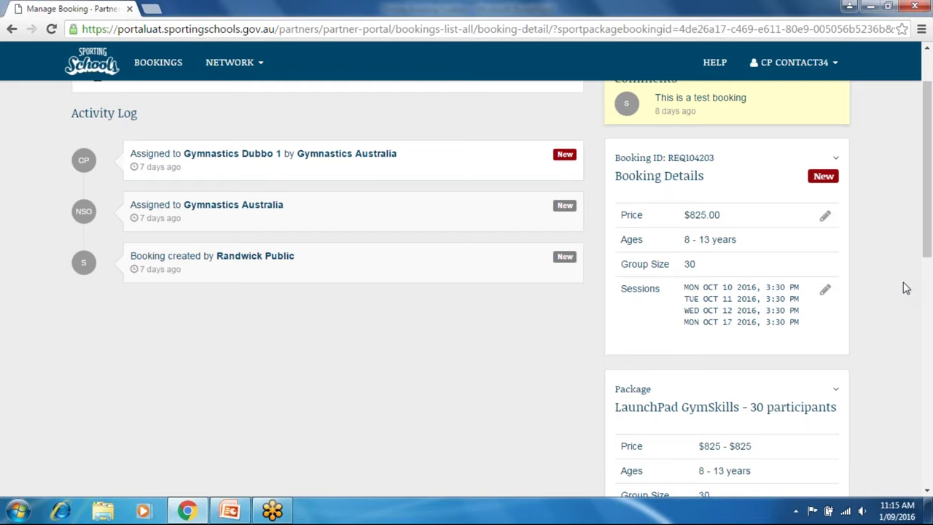
{"action": "left_click_drag", "start_coordinate": [924, 247], "coordinate": [909, 457]}
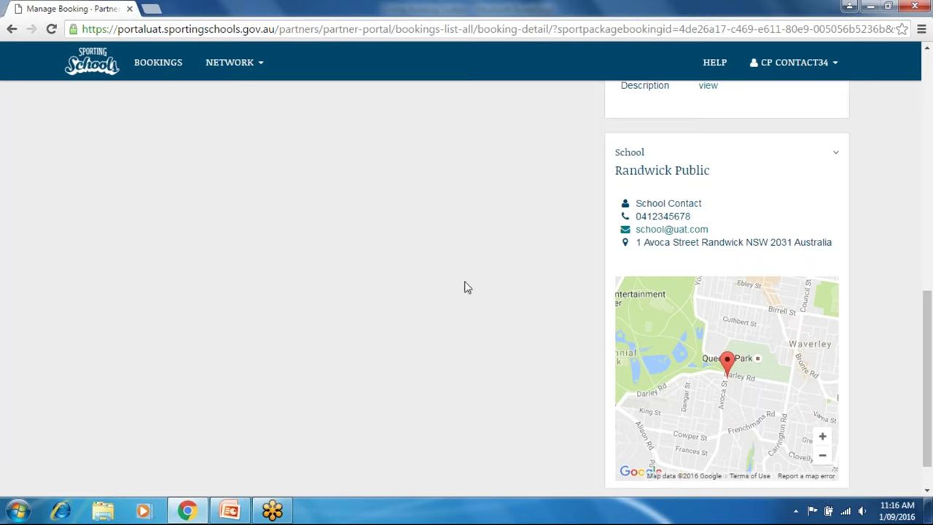
{"action": "left_click_drag", "start_coordinate": [930, 323], "coordinate": [930, 132]}
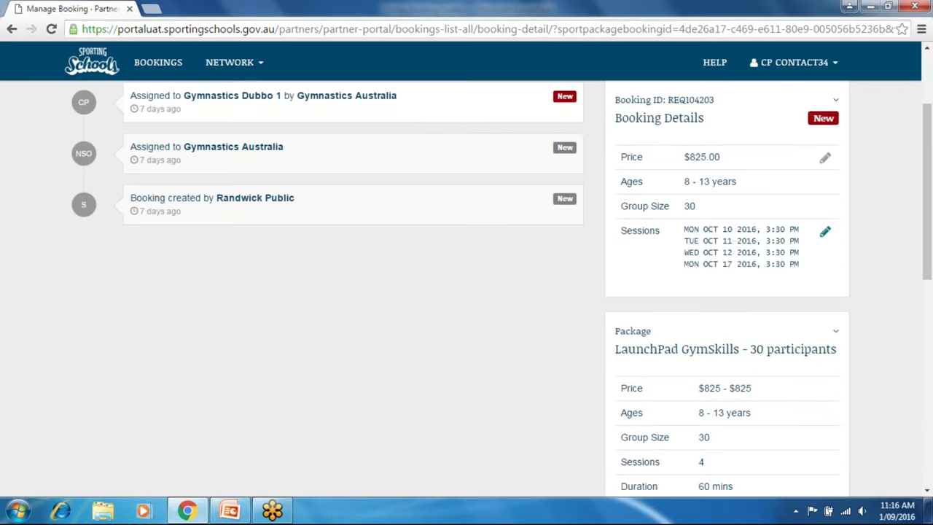
{"action": "left_click_drag", "start_coordinate": [931, 186], "coordinate": [906, 392]}
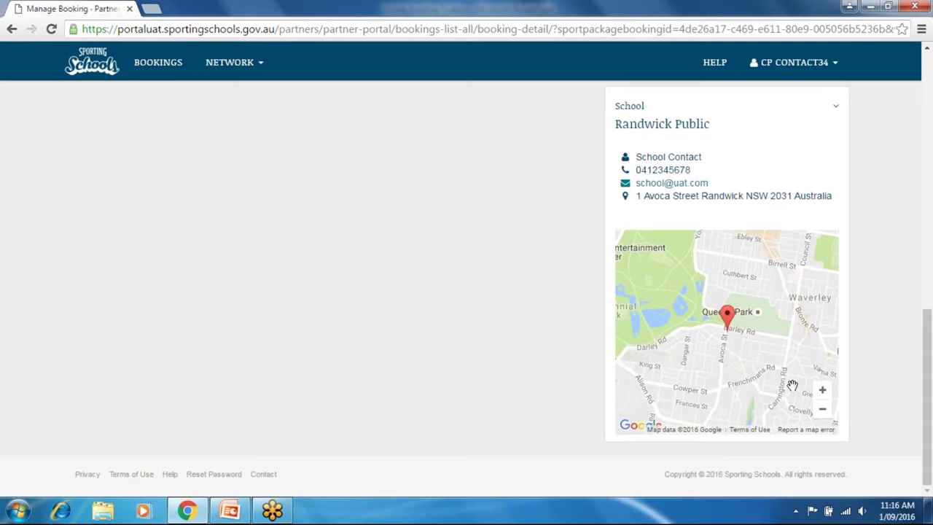
{"action": "left_click", "coordinate": [822, 409]}
{"action": "left_click", "coordinate": [822, 409]}
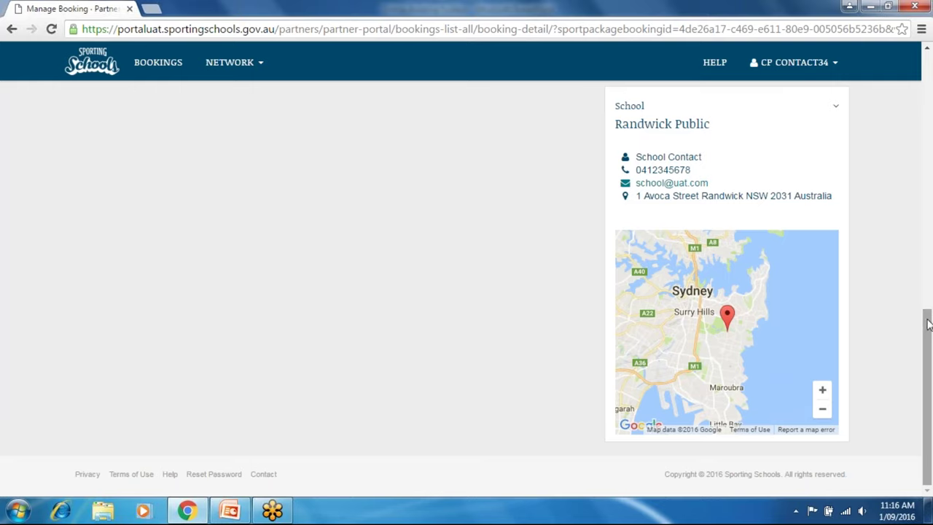
{"action": "left_click_drag", "start_coordinate": [928, 325], "coordinate": [928, 60]}
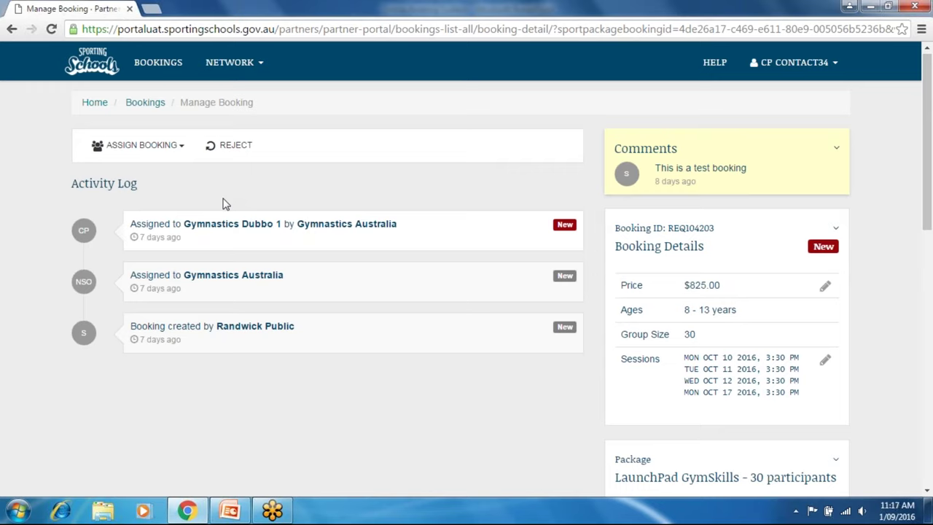
{"action": "left_click_drag", "start_coordinate": [927, 141], "coordinate": [920, 262]}
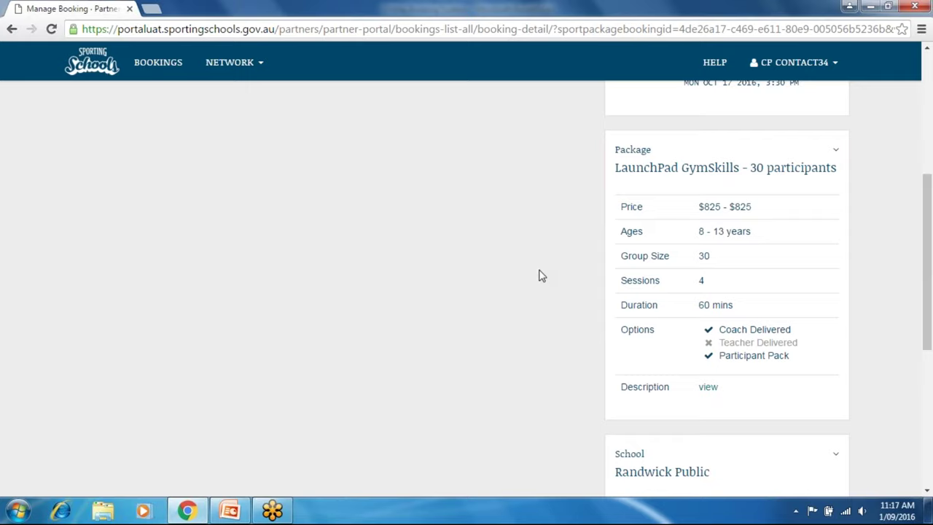
{"action": "left_click", "coordinate": [706, 387]}
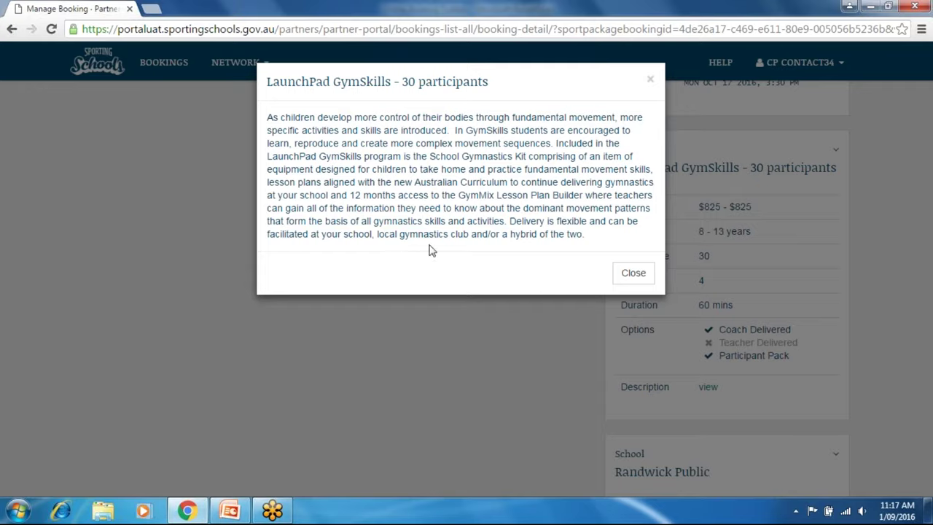
Close the LaunchPad GymSkills - 30 participants package description window.
{"action": "left_click", "coordinate": [632, 276]}
Scroll down to the School card and map, then back to the top of REQ104203.
{"action": "scroll", "coordinate": [569, 197], "scroll_direction": "down", "scroll_amount": 4}
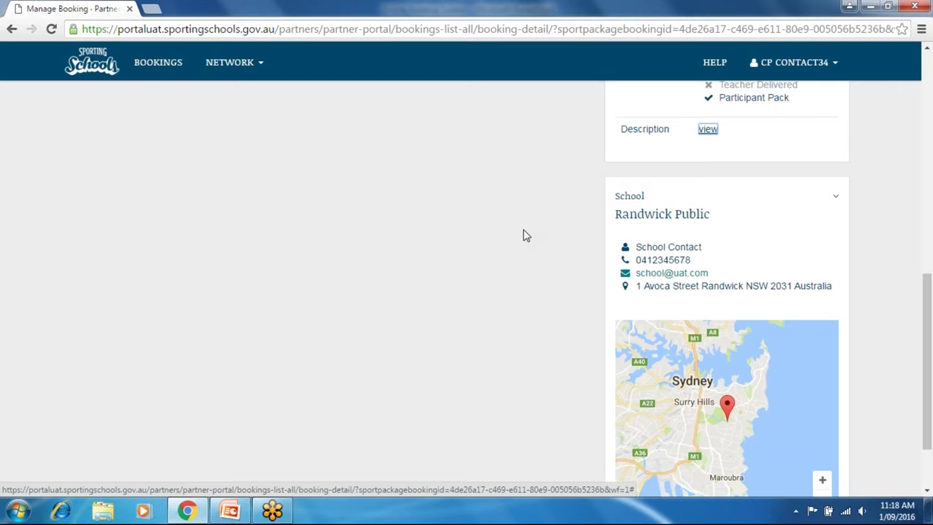
{"action": "left_click_drag", "start_coordinate": [927, 316], "coordinate": [930, 95]}
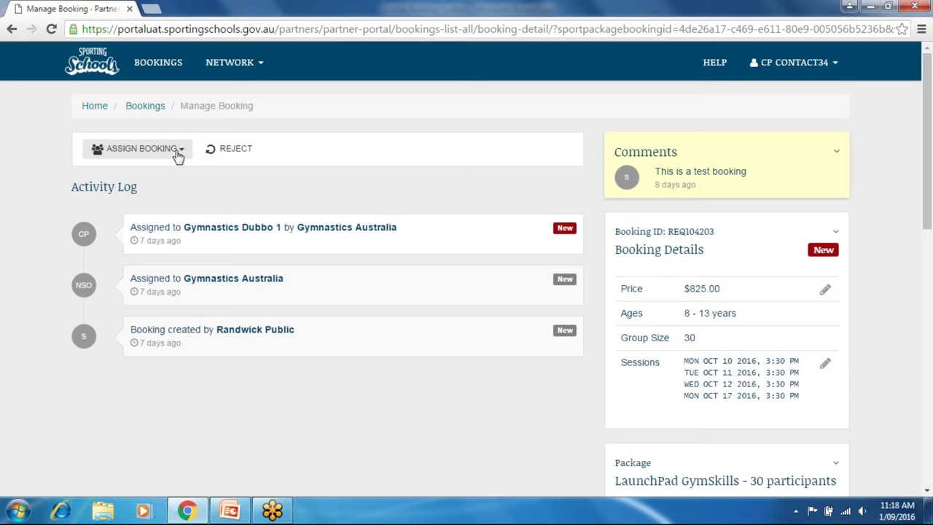
Start assigning booking REQ104203 to a coach and focus the Select a Coach field.
{"action": "left_click", "coordinate": [180, 155]}
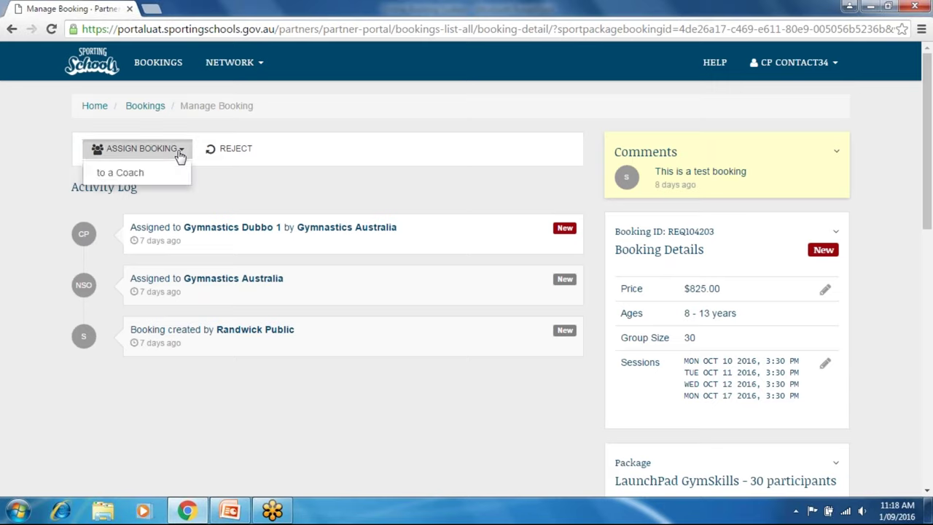
{"action": "left_click", "coordinate": [135, 174]}
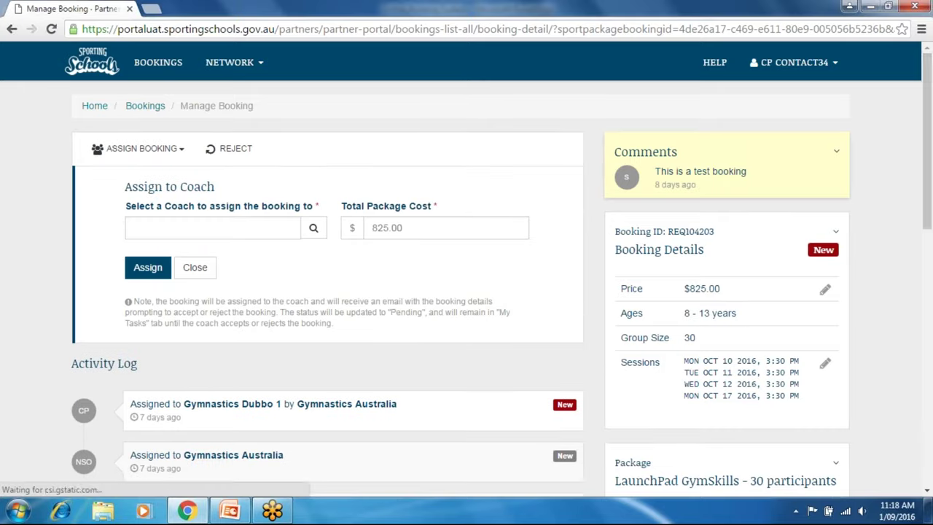
{"action": "scroll", "coordinate": [927, 194], "scroll_direction": "down", "scroll_amount": 1}
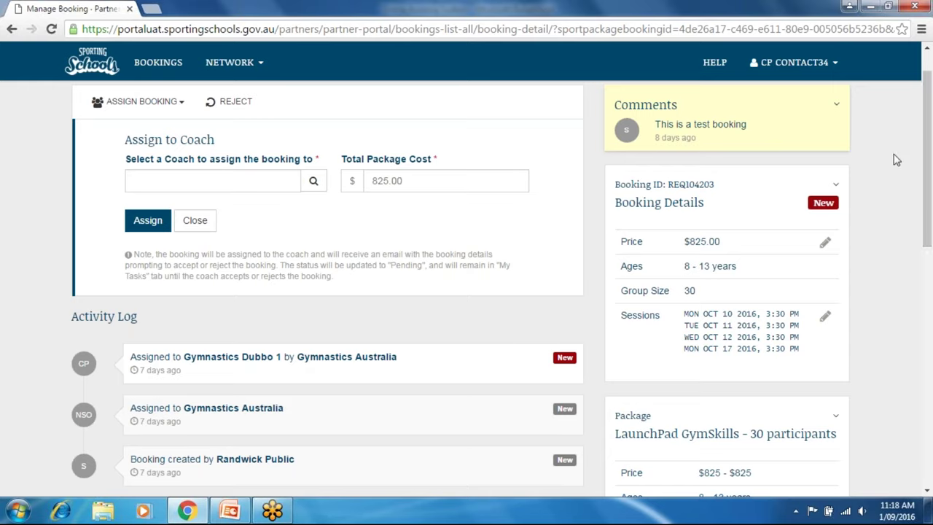
{"action": "scroll", "coordinate": [280, 124], "scroll_direction": "down", "scroll_amount": 1}
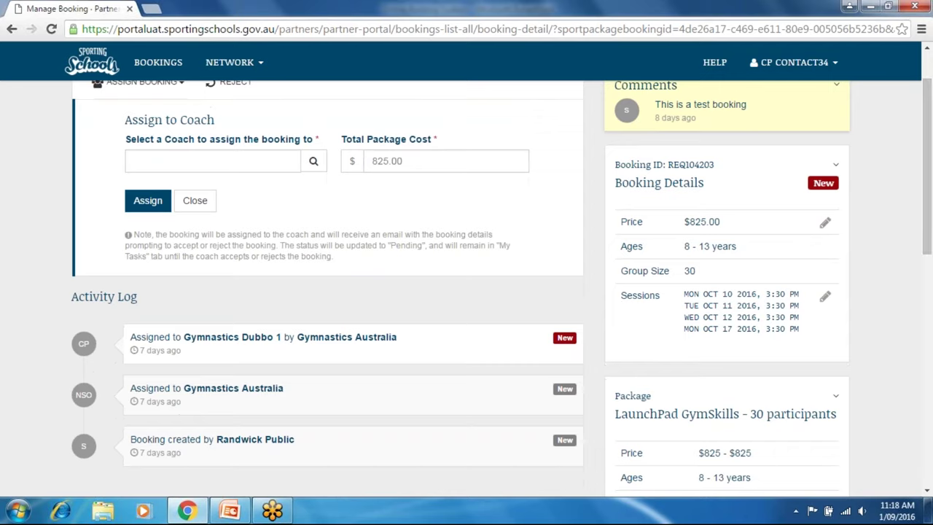
{"action": "left_click", "coordinate": [264, 163]}
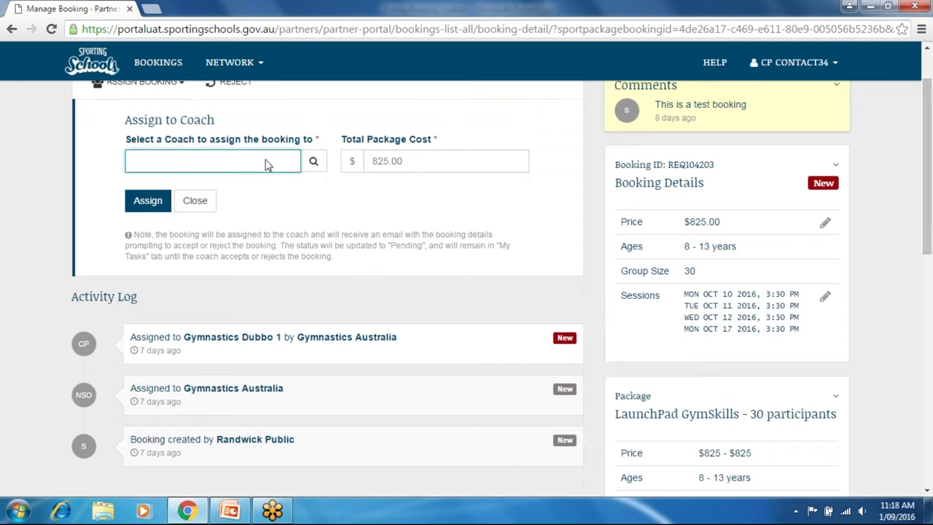
Look up the active coach records and select Test Coach459.
{"action": "left_click", "coordinate": [313, 162]}
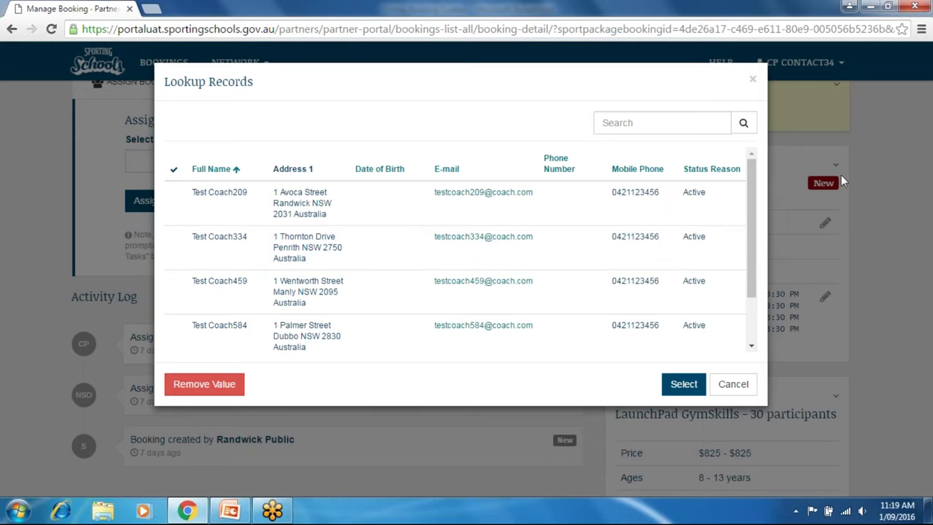
{"action": "scroll", "coordinate": [749, 199], "scroll_direction": "down", "scroll_amount": 1}
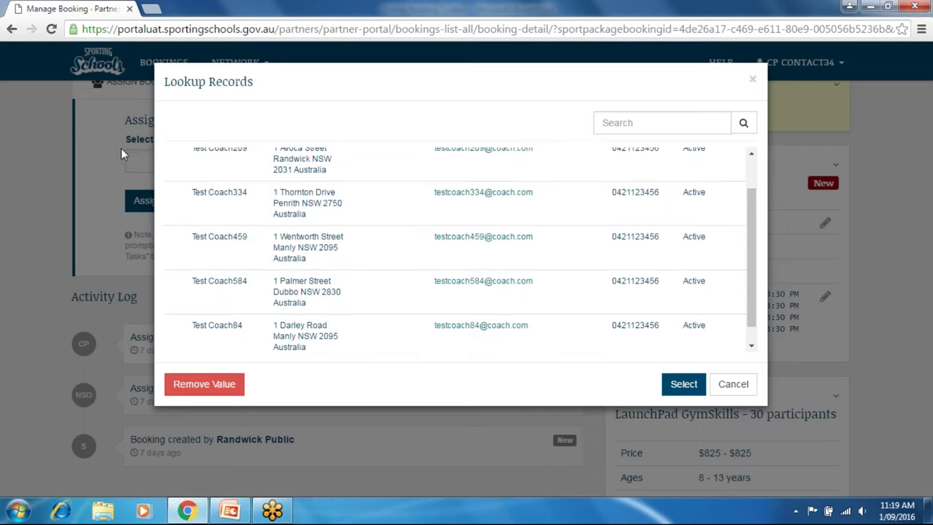
{"action": "left_click", "coordinate": [217, 240]}
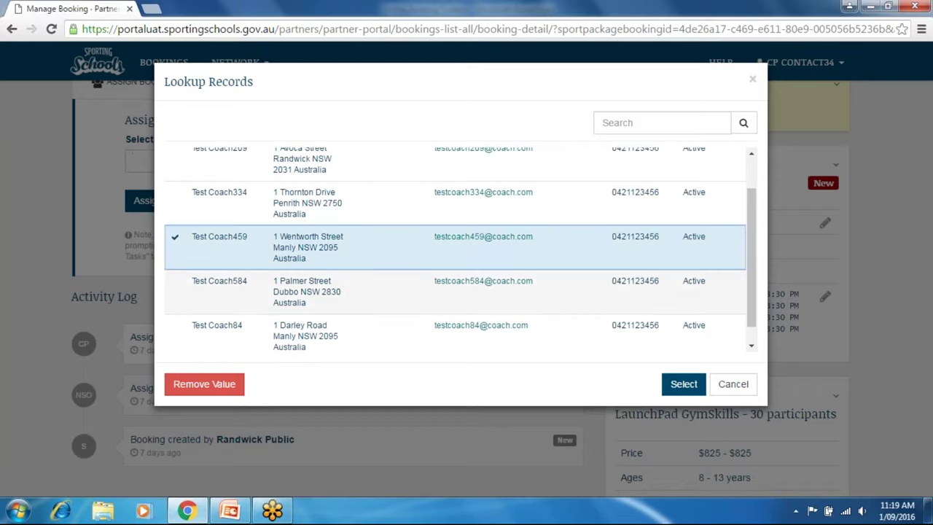
{"action": "left_click", "coordinate": [685, 386]}
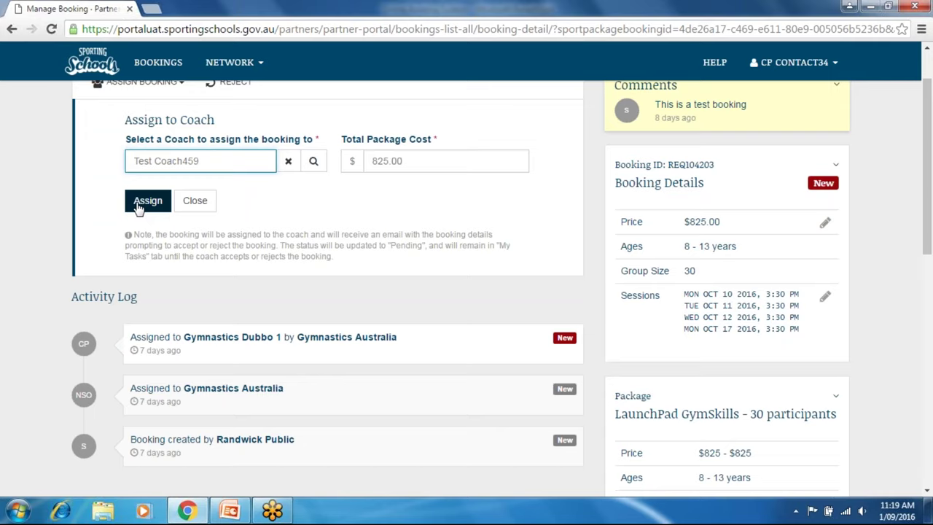
Assign the booking to Test Coach459, making it pending, and return to My Tasks bookings.
{"action": "left_click", "coordinate": [138, 207]}
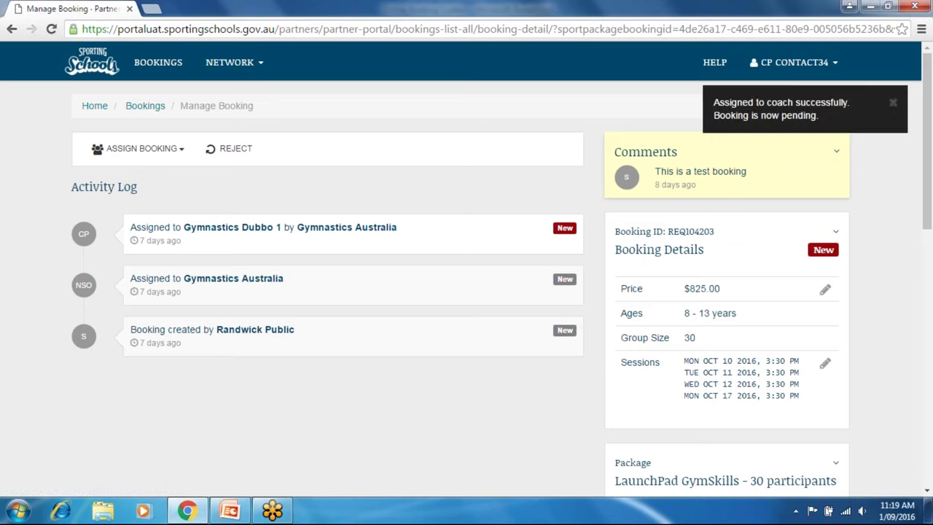
{"action": "mouse_move", "coordinate": [147, 248]}
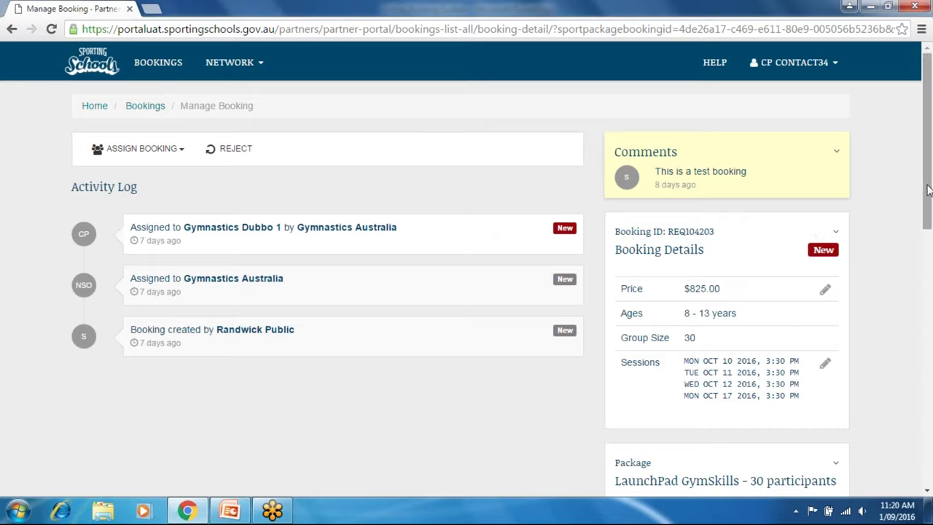
{"action": "left_click_drag", "start_coordinate": [928, 190], "coordinate": [930, 226]}
{"action": "left_click", "coordinate": [154, 66]}
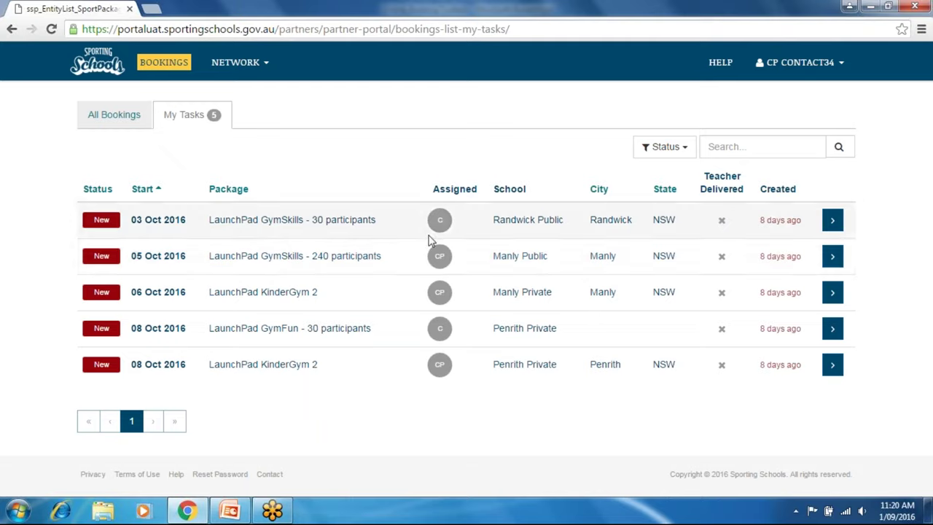
Open the Manly Public GymSkills booking REQ104277 and scroll through its details.
{"action": "left_click", "coordinate": [832, 256]}
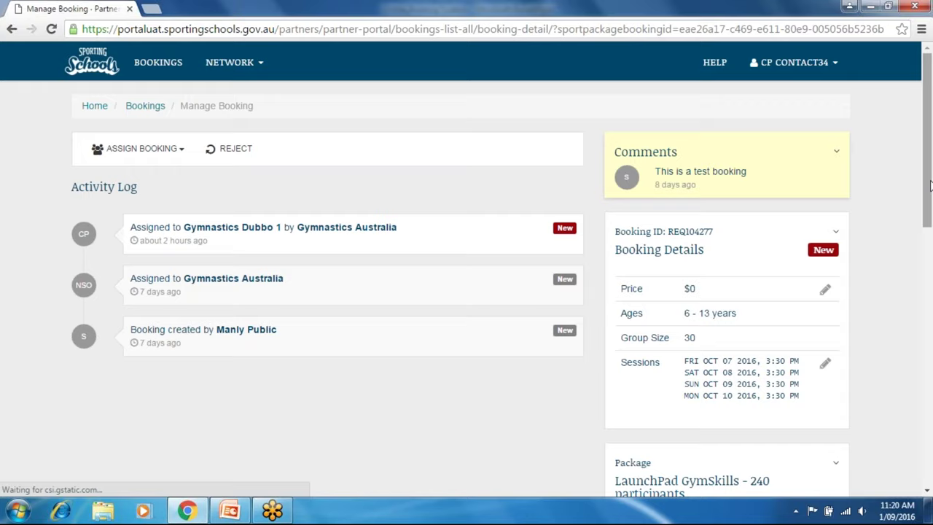
{"action": "left_click_drag", "start_coordinate": [929, 207], "coordinate": [916, 299]}
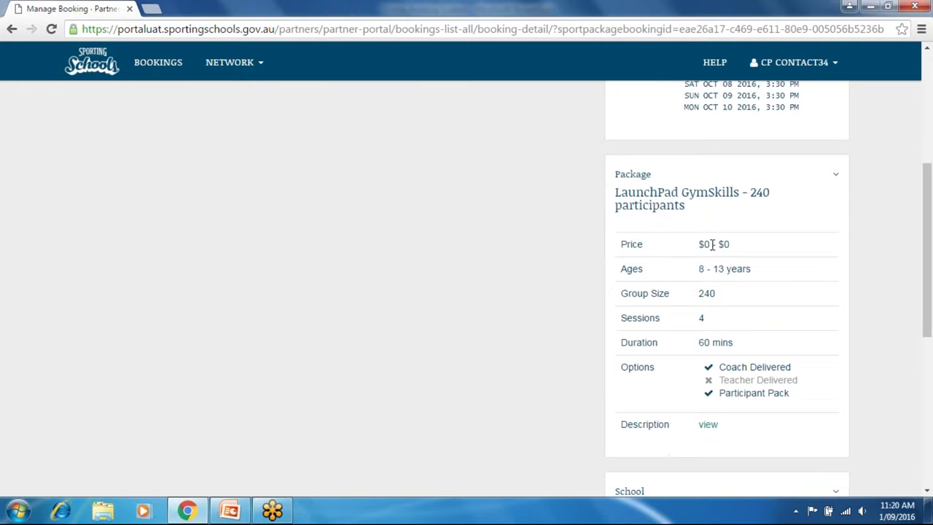
{"action": "left_click_drag", "start_coordinate": [929, 280], "coordinate": [931, 178]}
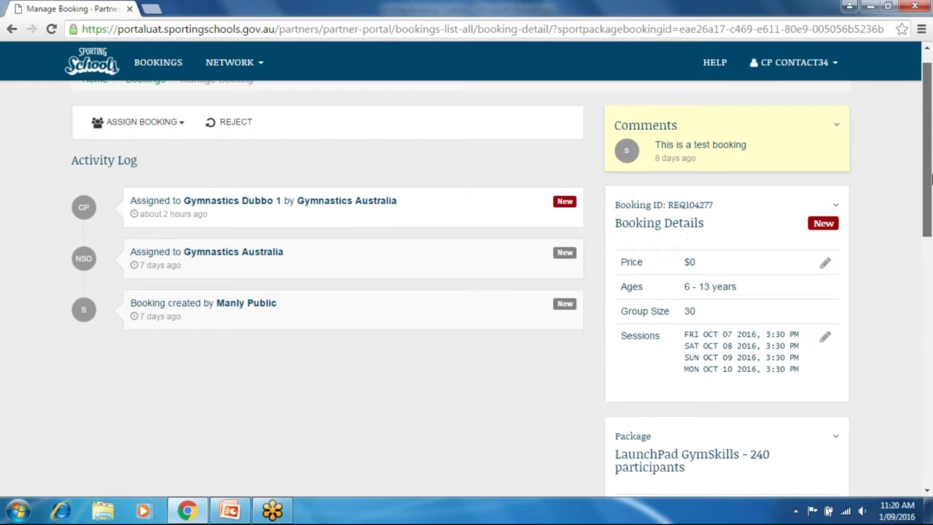
Start the Assign to Coach form for this booking, then leave it without saving.
{"action": "left_click", "coordinate": [175, 129]}
{"action": "left_click", "coordinate": [138, 146]}
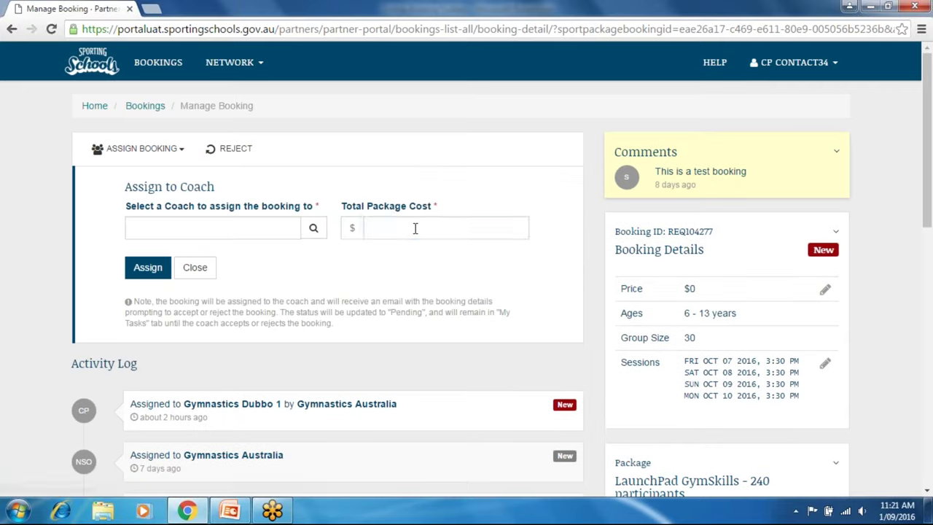
{"action": "left_click", "coordinate": [414, 228]}
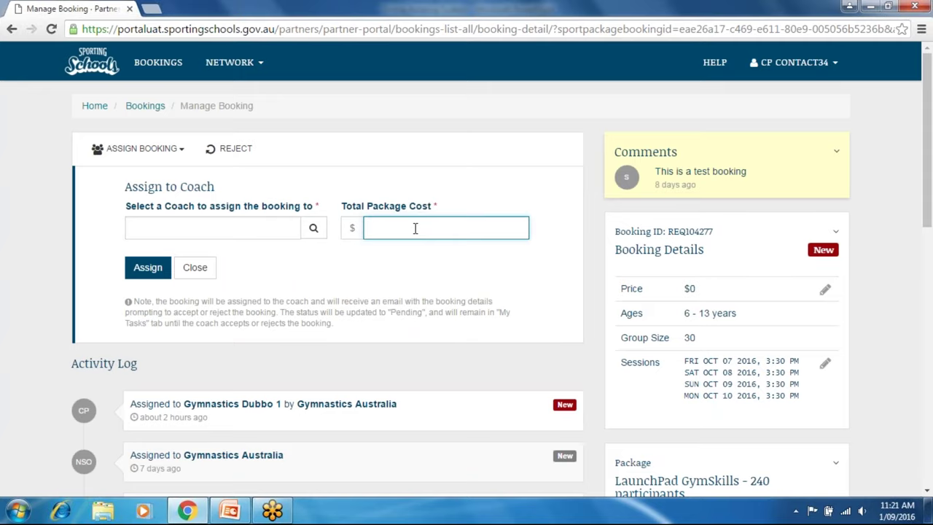
{"action": "left_click", "coordinate": [12, 28]}
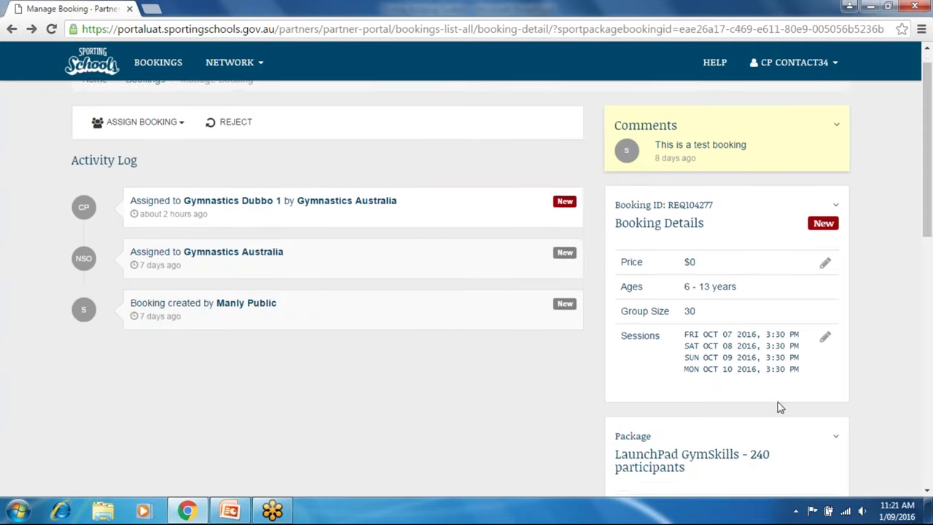
Review the rest of the booking page and bring up the NETWORK menu.
{"action": "scroll", "coordinate": [910, 282], "scroll_direction": "down", "scroll_amount": 8}
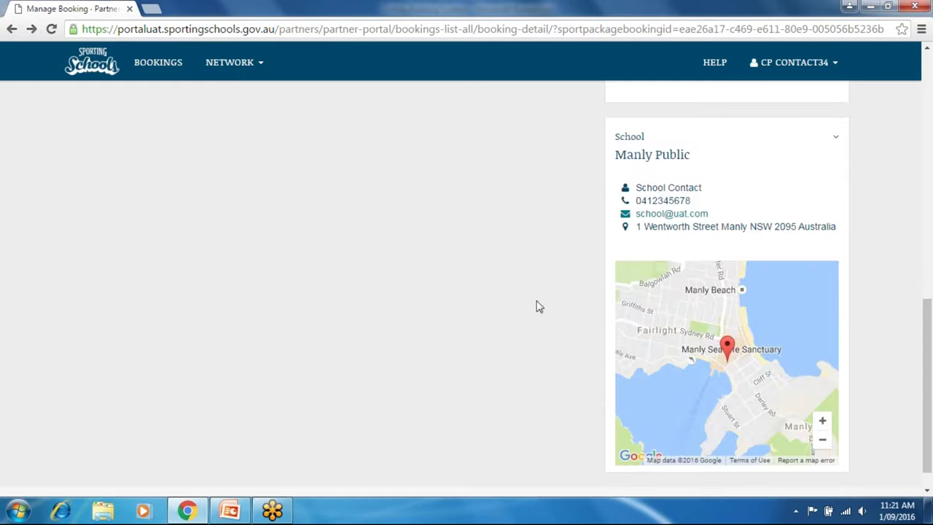
{"action": "left_click_drag", "start_coordinate": [922, 359], "coordinate": [930, 108]}
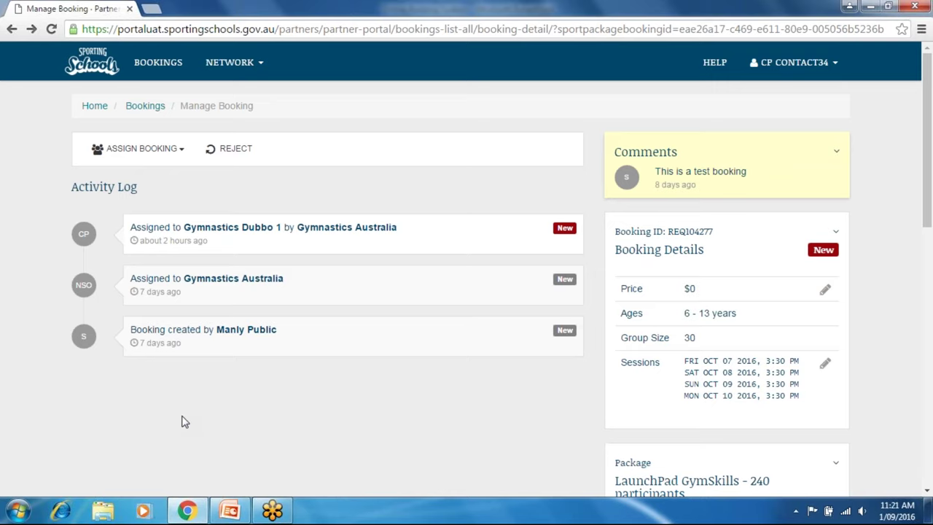
{"action": "left_click", "coordinate": [246, 65]}
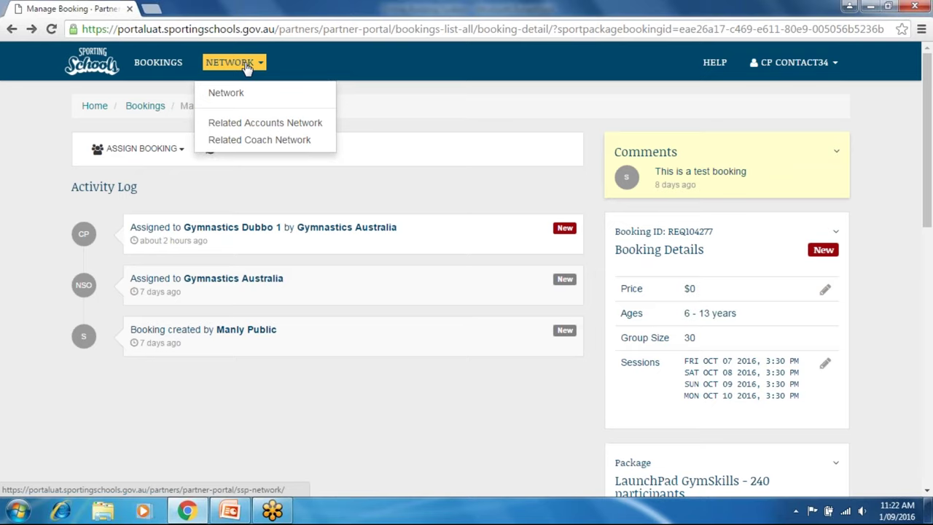
Go to the Related Coach Network and start adding a new coach.
{"action": "left_click", "coordinate": [230, 143]}
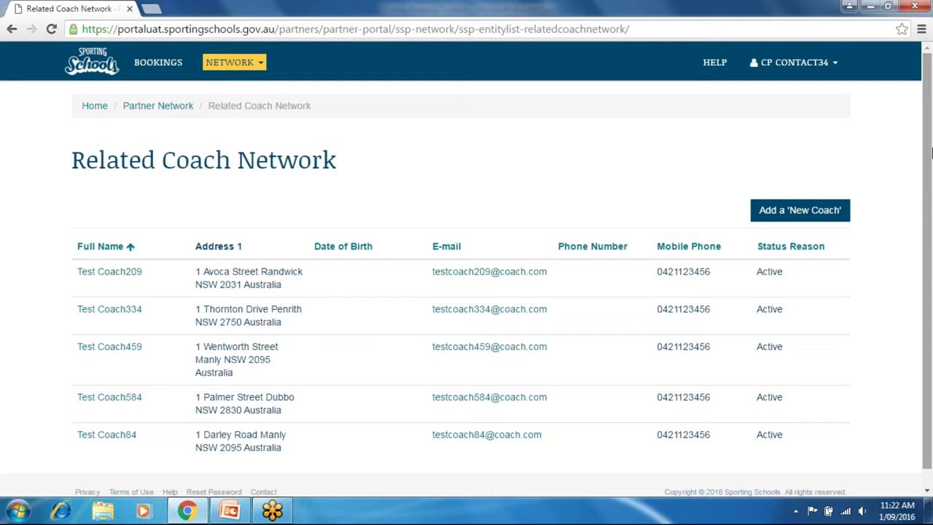
{"action": "left_click_drag", "start_coordinate": [930, 152], "coordinate": [929, 211]}
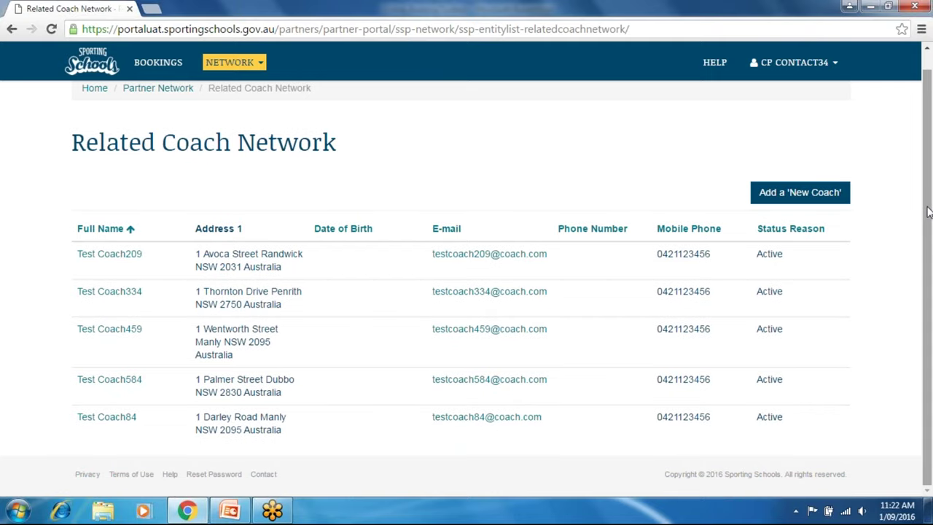
{"action": "left_click", "coordinate": [792, 204]}
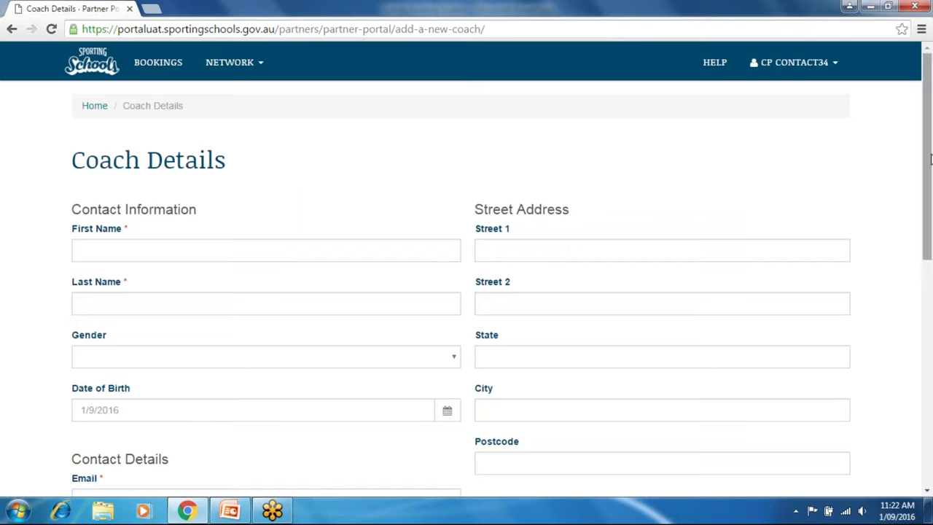
Enter the new coach's first and last name and set gender to Female.
{"action": "left_click_drag", "start_coordinate": [928, 156], "coordinate": [910, 201]}
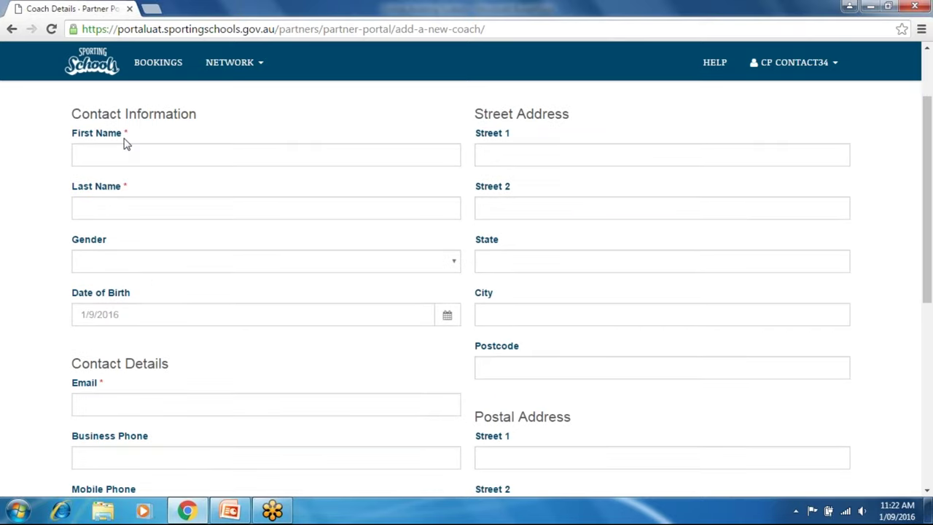
{"action": "left_click", "coordinate": [117, 159]}
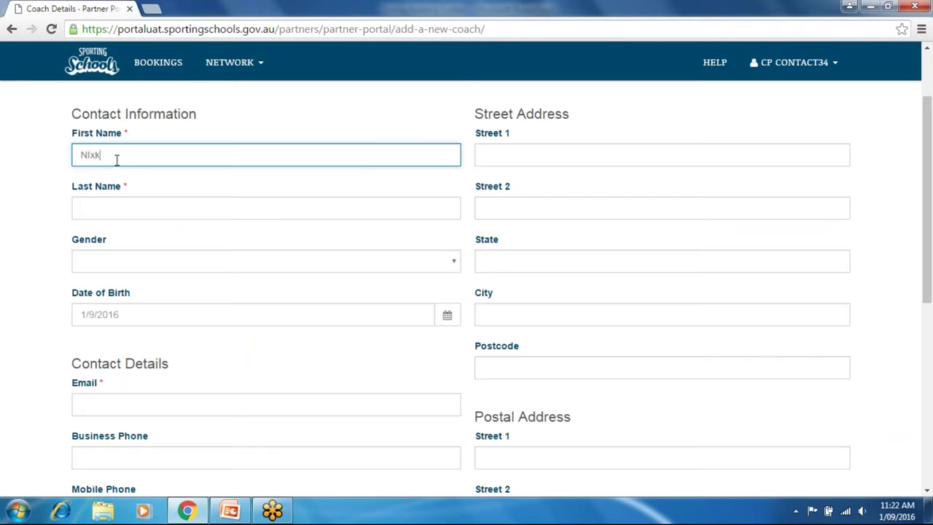
{"action": "key", "text": "Tab"}
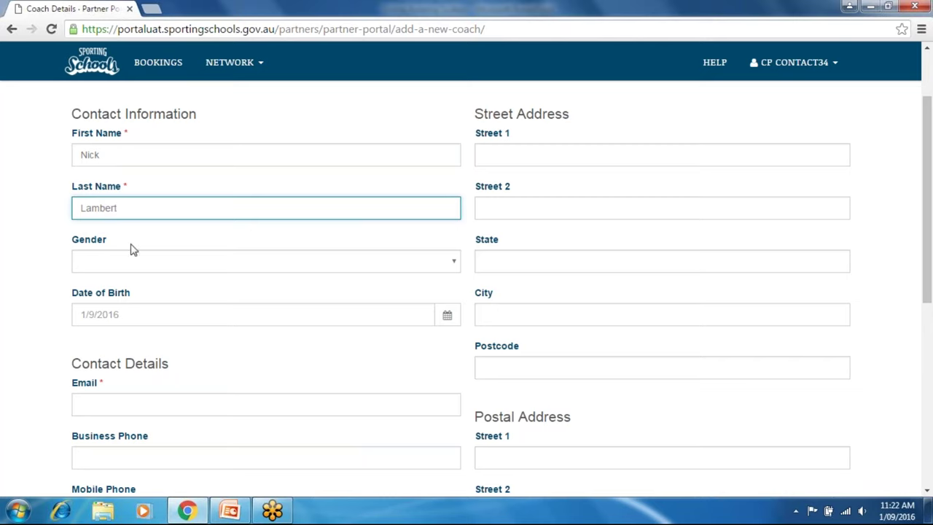
{"action": "left_click", "coordinate": [454, 264]}
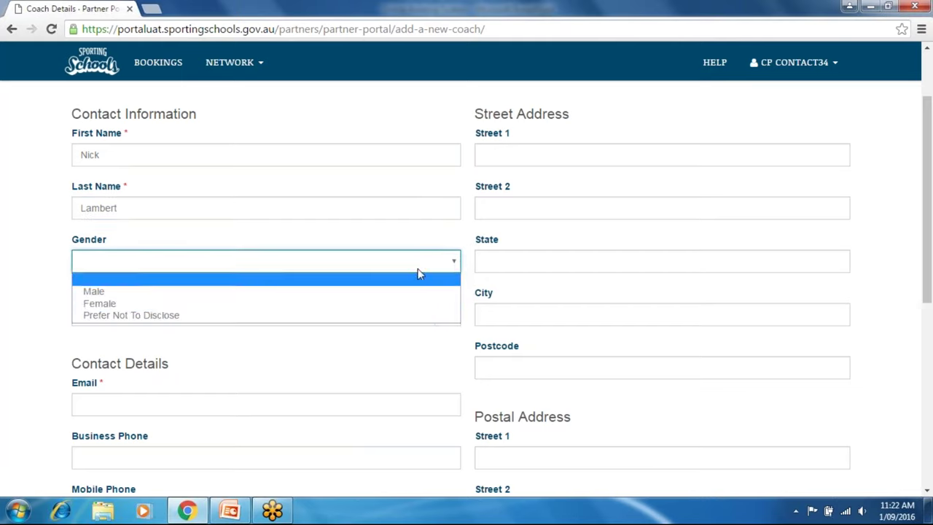
{"action": "left_click", "coordinate": [351, 305]}
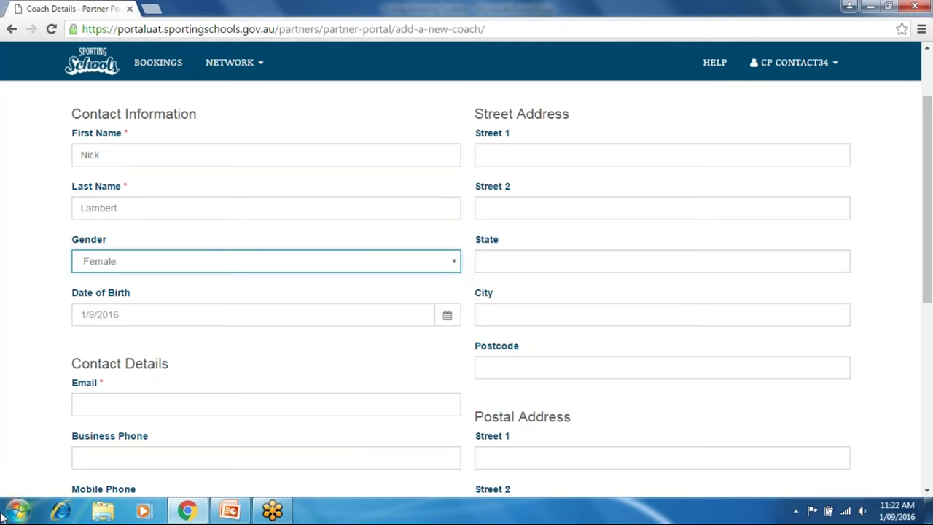
Fill in the coach's email address and continue to the Working with Children Check page.
{"action": "left_click", "coordinate": [128, 406]}
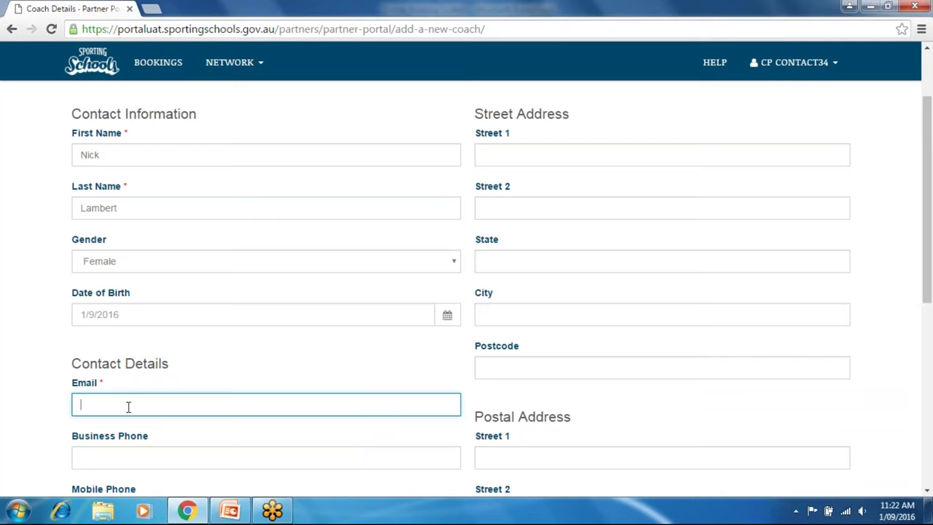
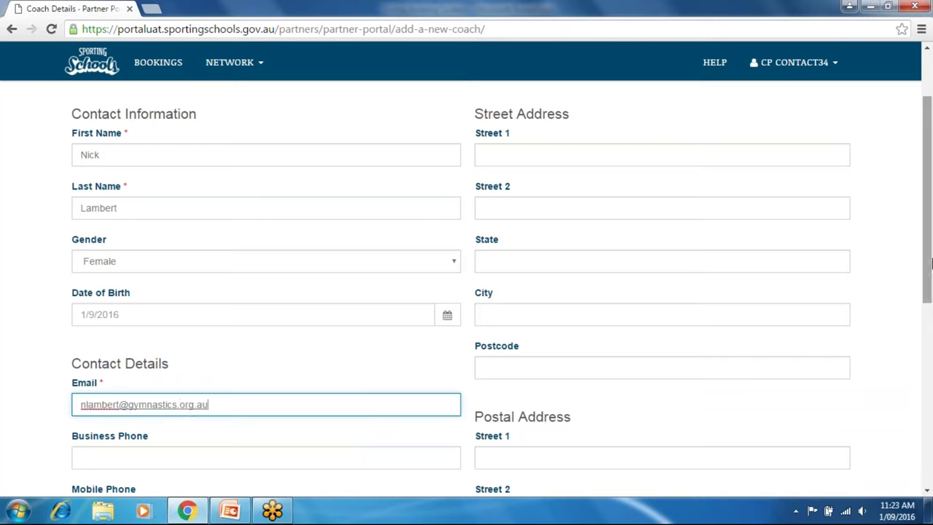
{"action": "left_click_drag", "start_coordinate": [926, 263], "coordinate": [918, 417]}
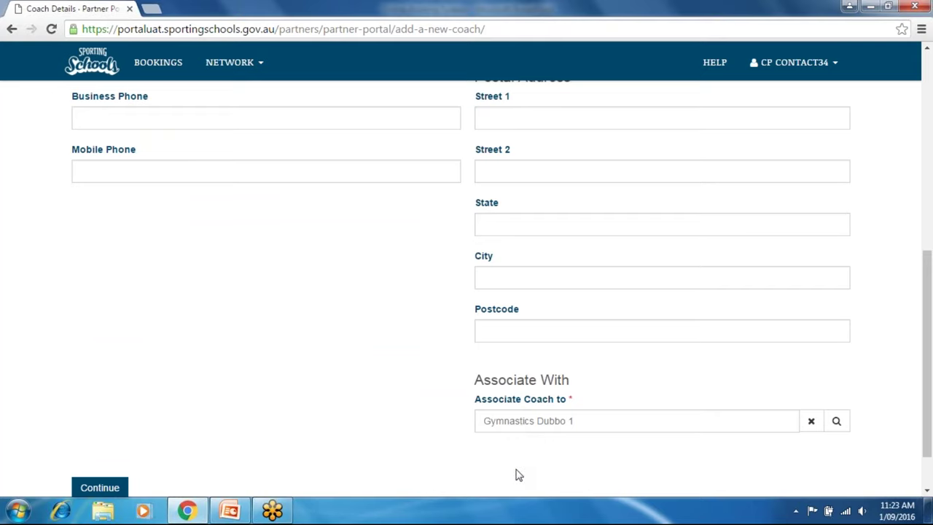
{"action": "left_click_drag", "start_coordinate": [926, 355], "coordinate": [926, 381]}
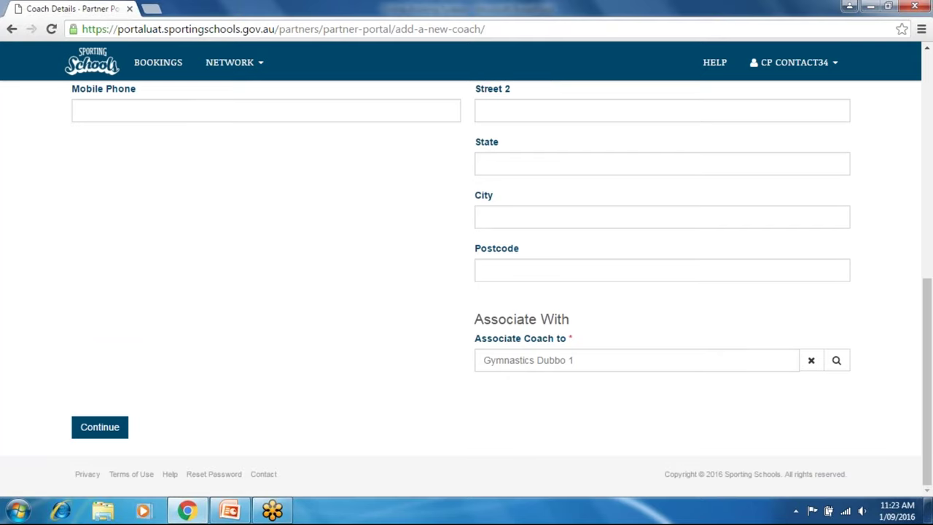
{"action": "left_click", "coordinate": [100, 427]}
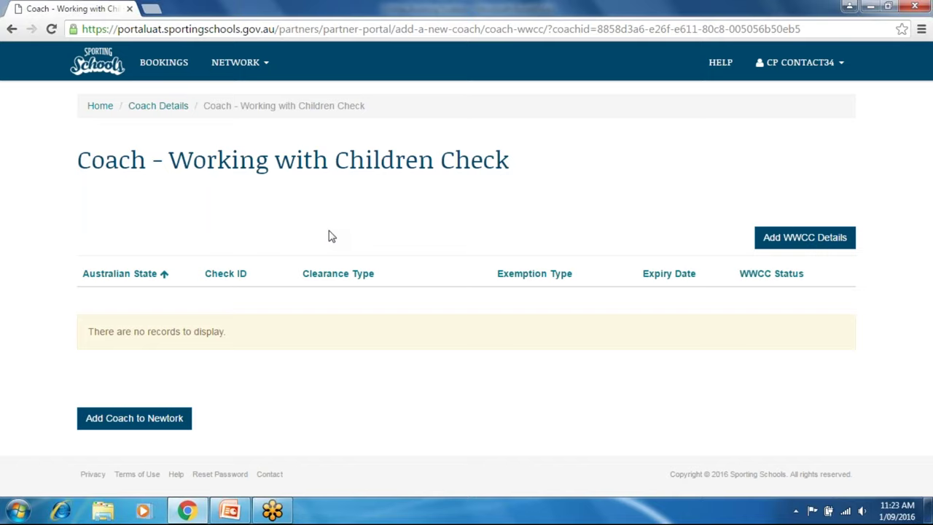
{"action": "left_click", "coordinate": [787, 239]}
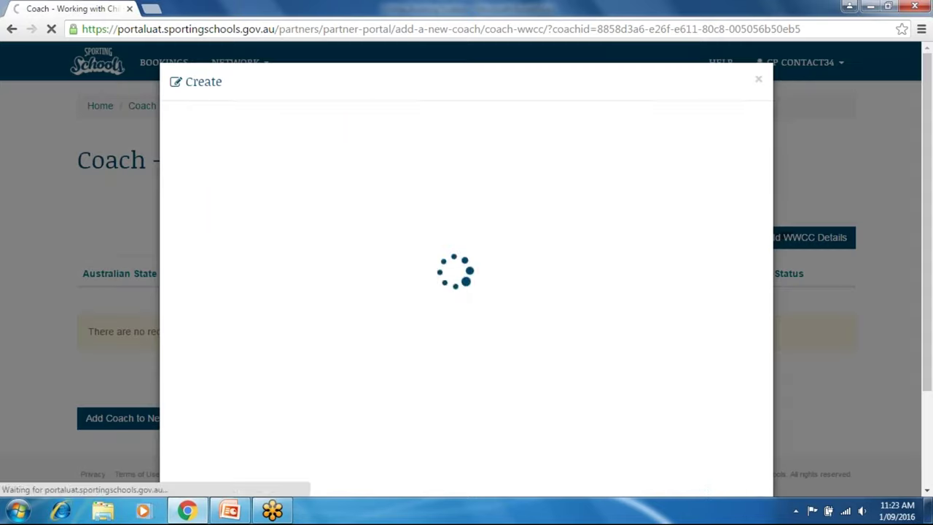
{"action": "left_click", "coordinate": [612, 143]}
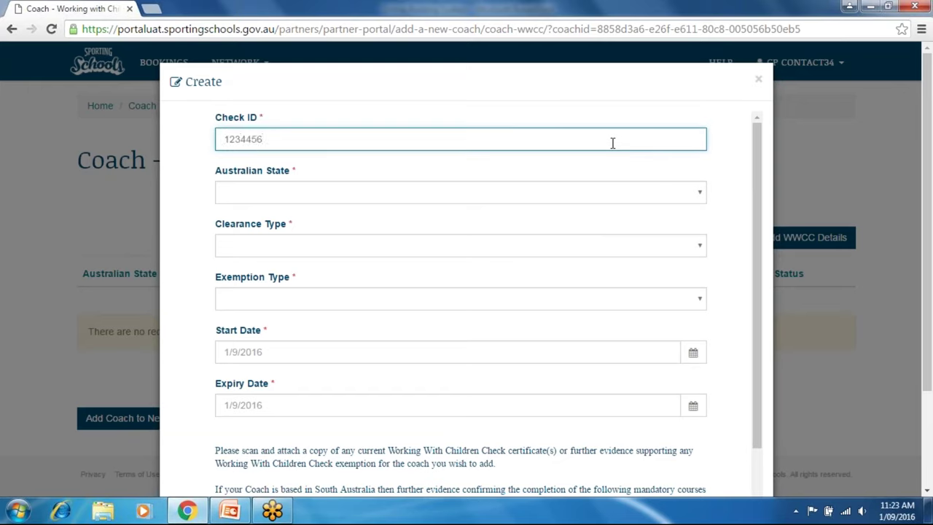
{"action": "left_click", "coordinate": [695, 199]}
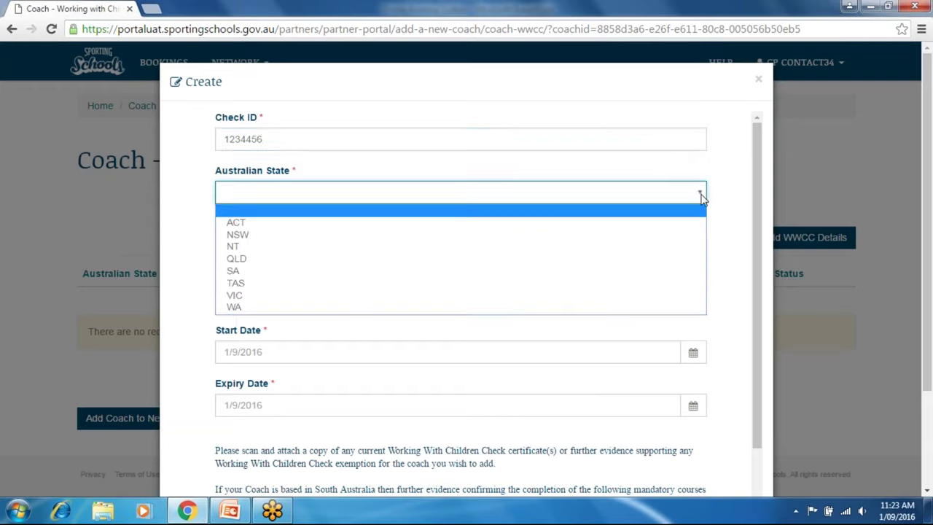
{"action": "left_click", "coordinate": [545, 297]}
{"action": "left_click", "coordinate": [704, 246]}
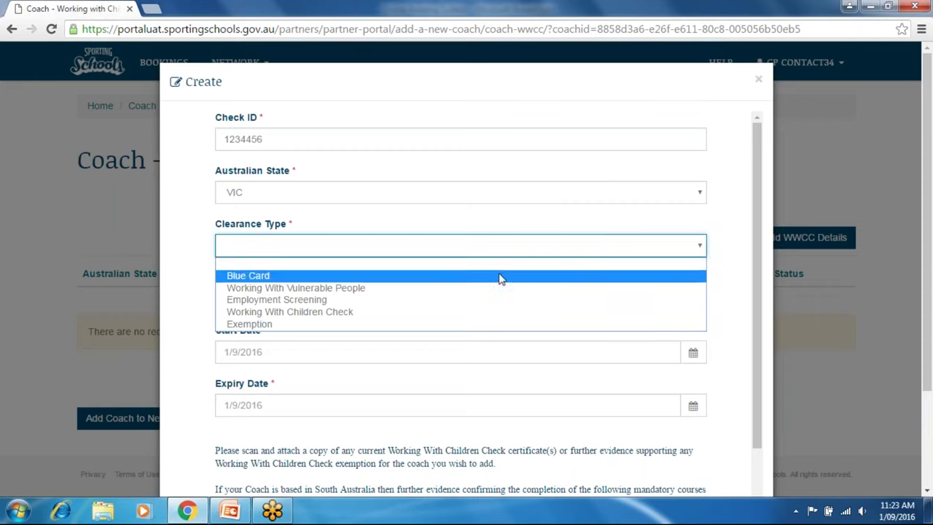
{"action": "left_click", "coordinate": [437, 313]}
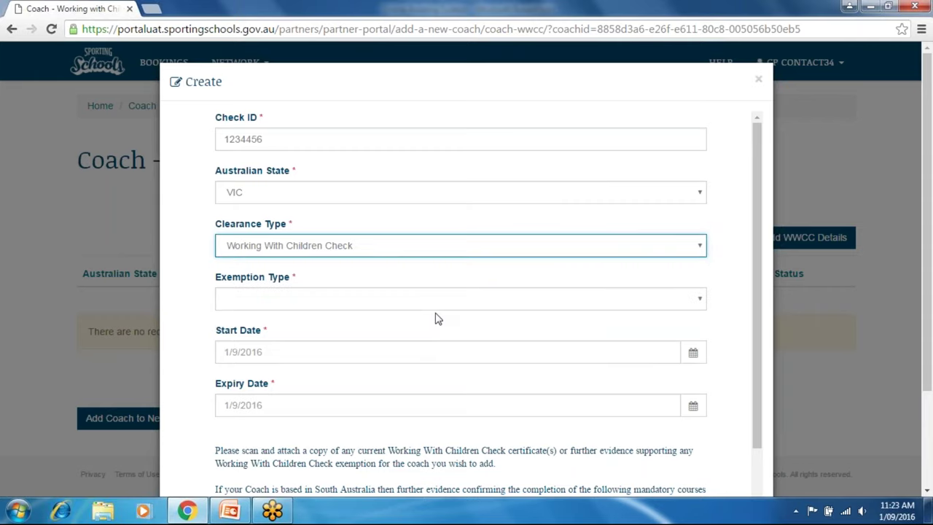
{"action": "left_click", "coordinate": [700, 302]}
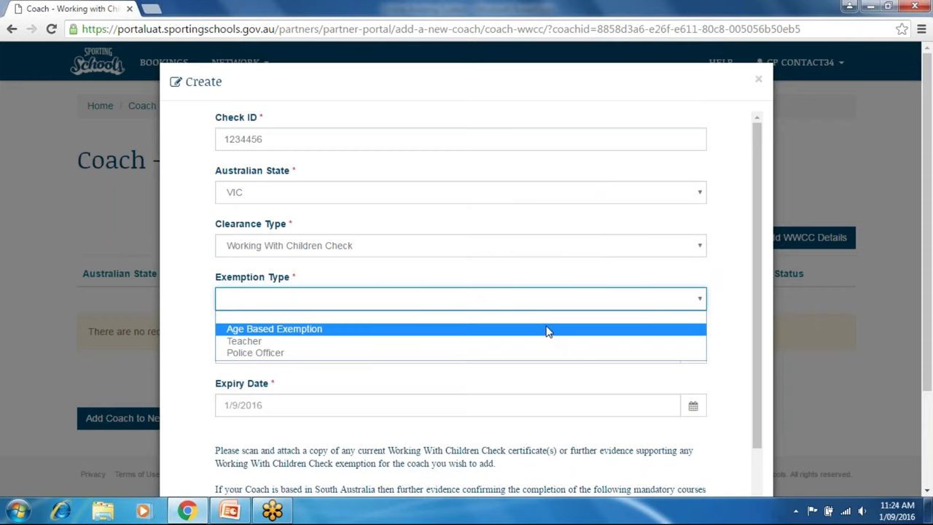
{"action": "left_click", "coordinate": [548, 333]}
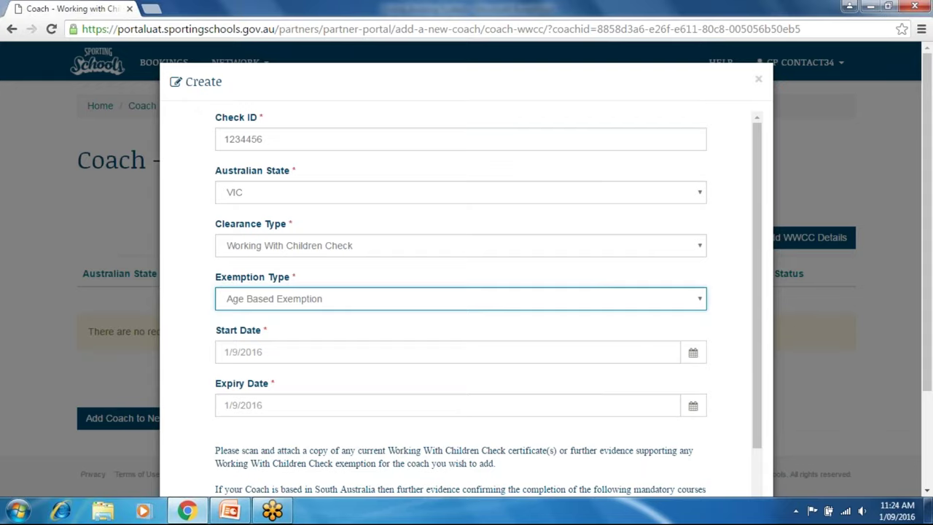
{"action": "left_click_drag", "start_coordinate": [927, 341], "coordinate": [918, 450]}
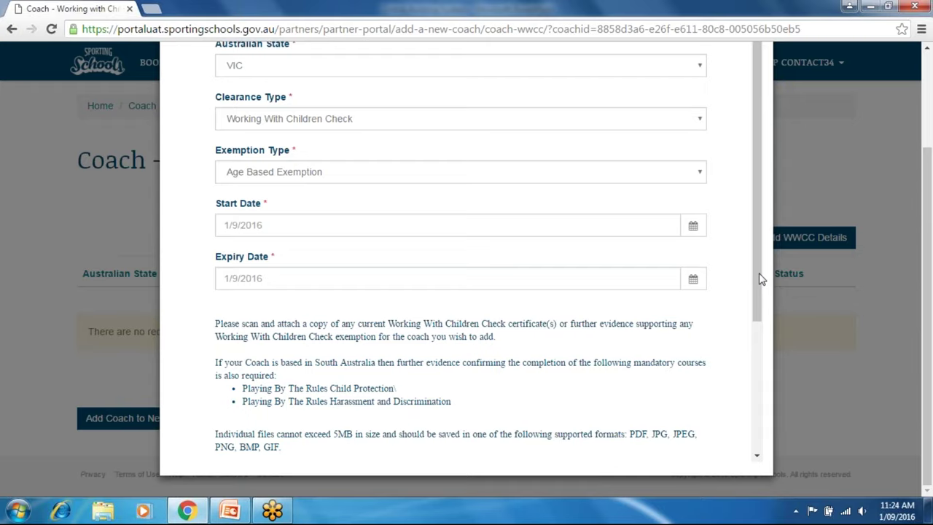
{"action": "left_click_drag", "start_coordinate": [759, 279], "coordinate": [760, 376]}
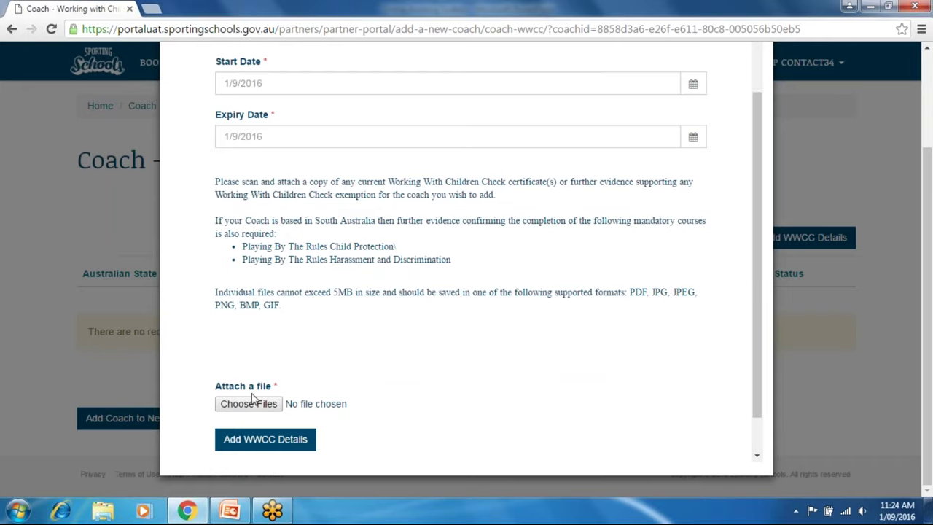
{"action": "left_click", "coordinate": [290, 440]}
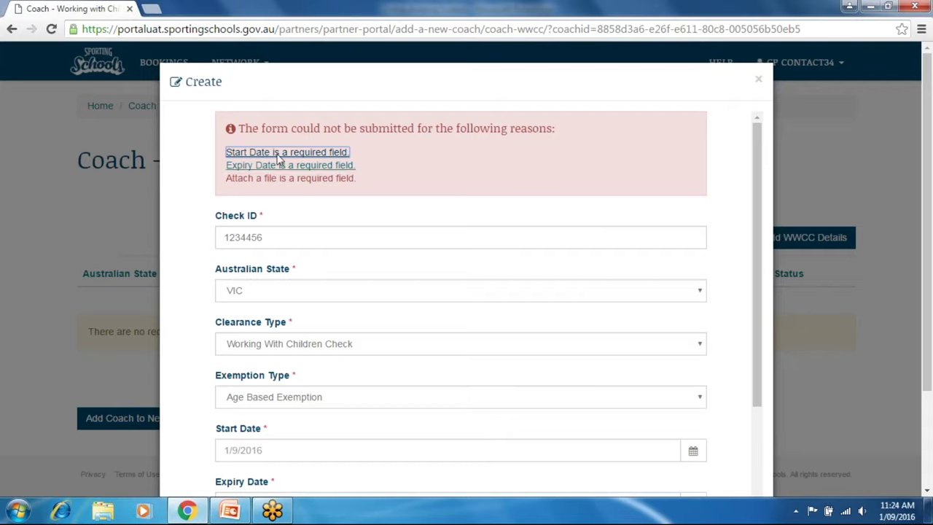
{"action": "left_click_drag", "start_coordinate": [929, 287], "coordinate": [929, 284]}
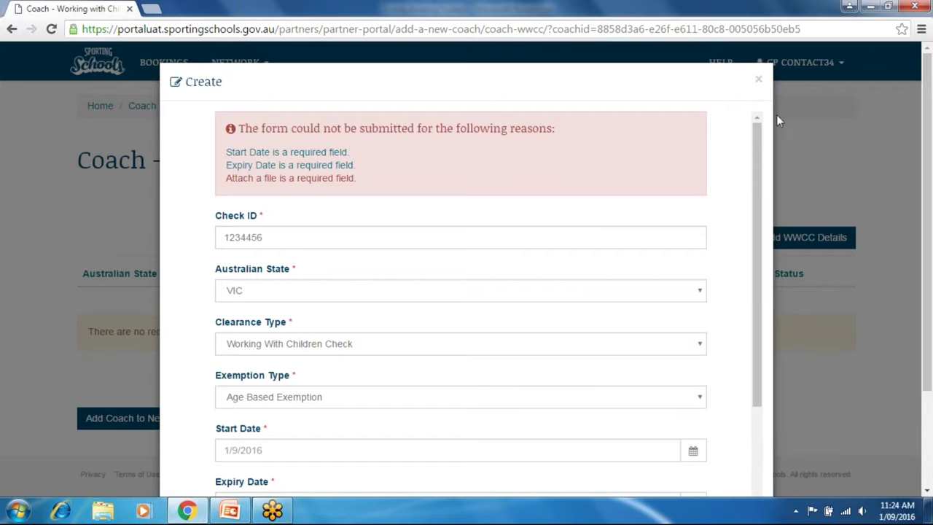
{"action": "left_click", "coordinate": [758, 82]}
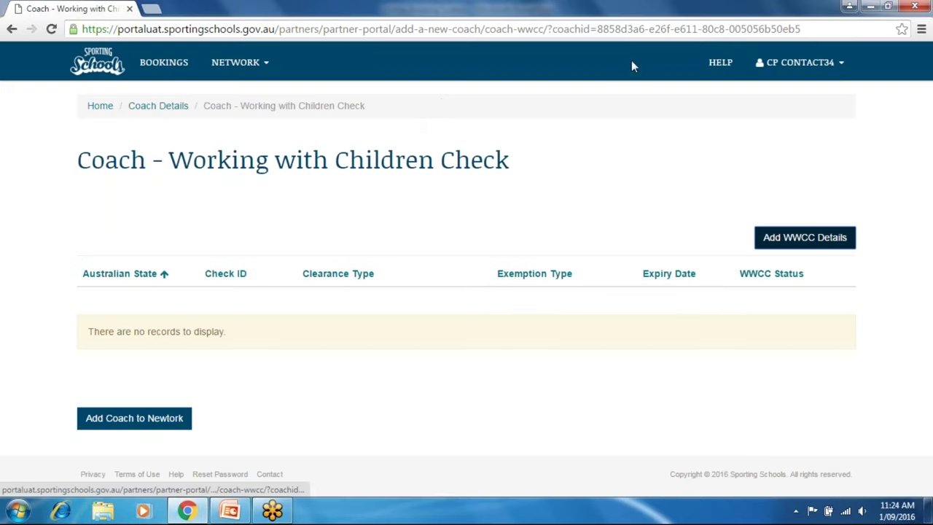
Open Test Coach209 from the Related Coach Network, review their details, and go back.
{"action": "left_click", "coordinate": [235, 62]}
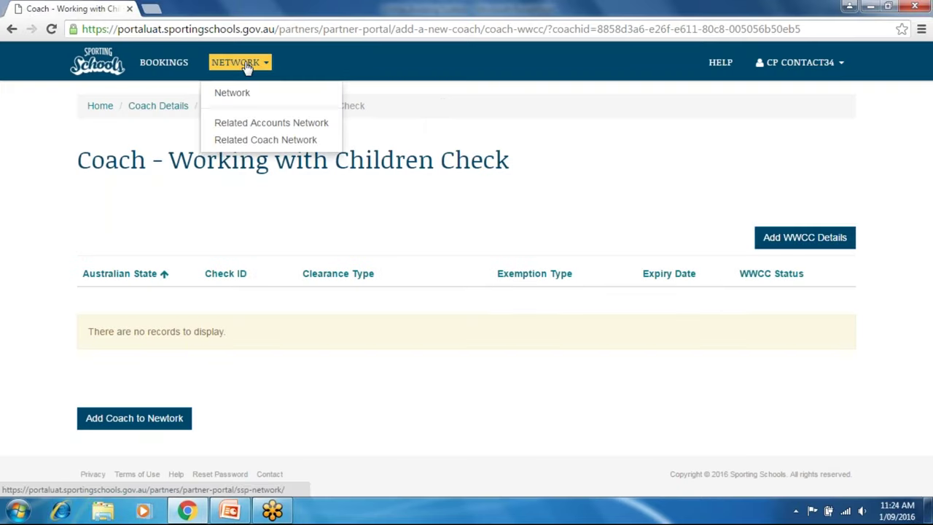
{"action": "left_click", "coordinate": [259, 141]}
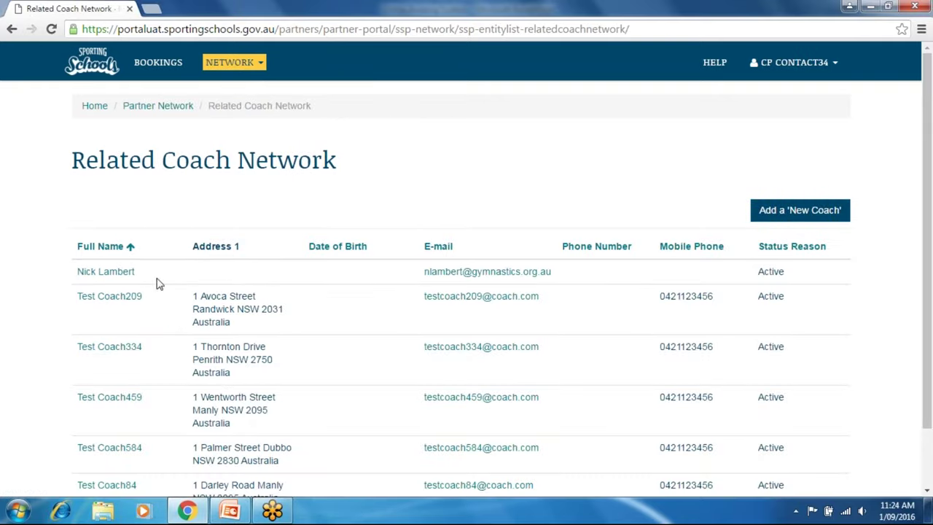
{"action": "left_click", "coordinate": [111, 308]}
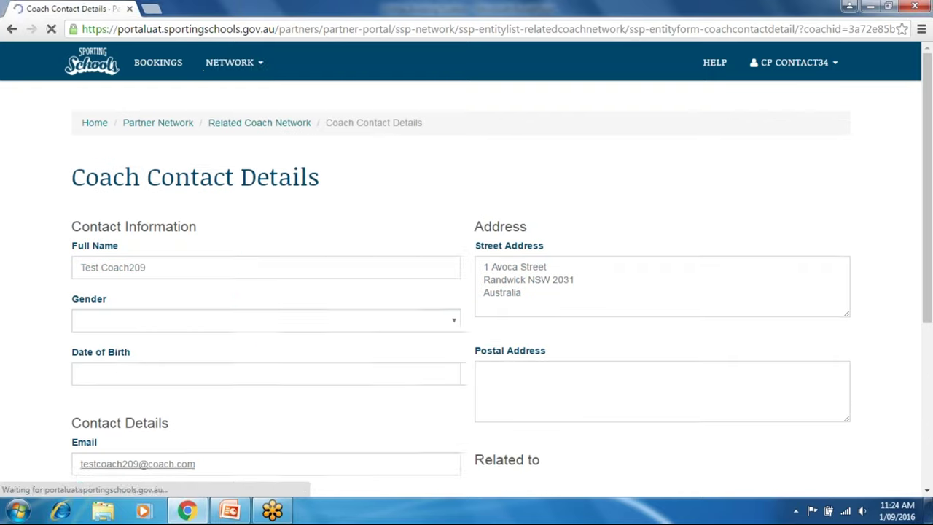
{"action": "left_click_drag", "start_coordinate": [929, 181], "coordinate": [920, 356]}
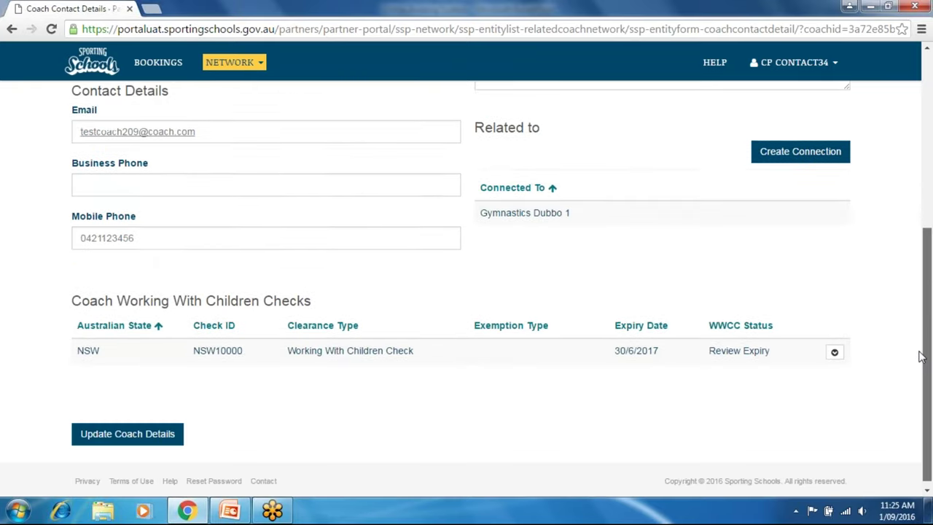
{"action": "left_click_drag", "start_coordinate": [927, 322], "coordinate": [931, 211]}
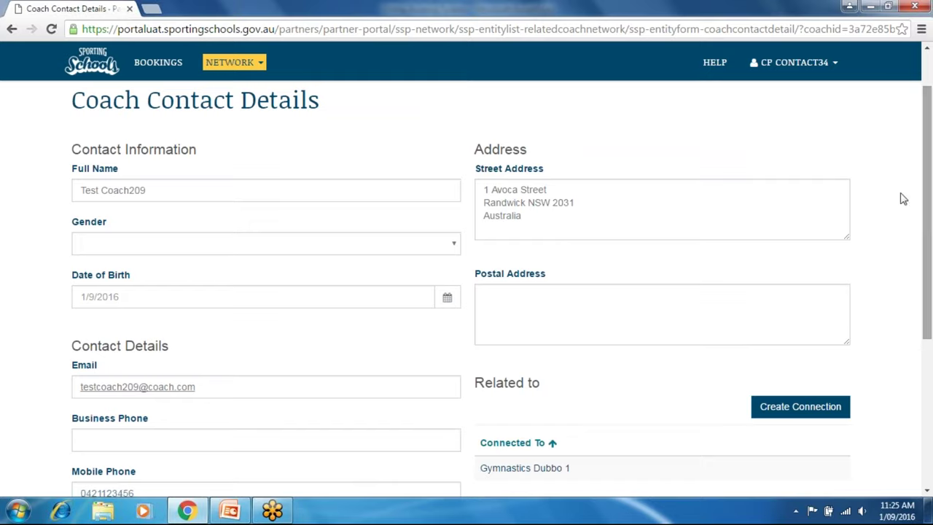
{"action": "left_click", "coordinate": [11, 30]}
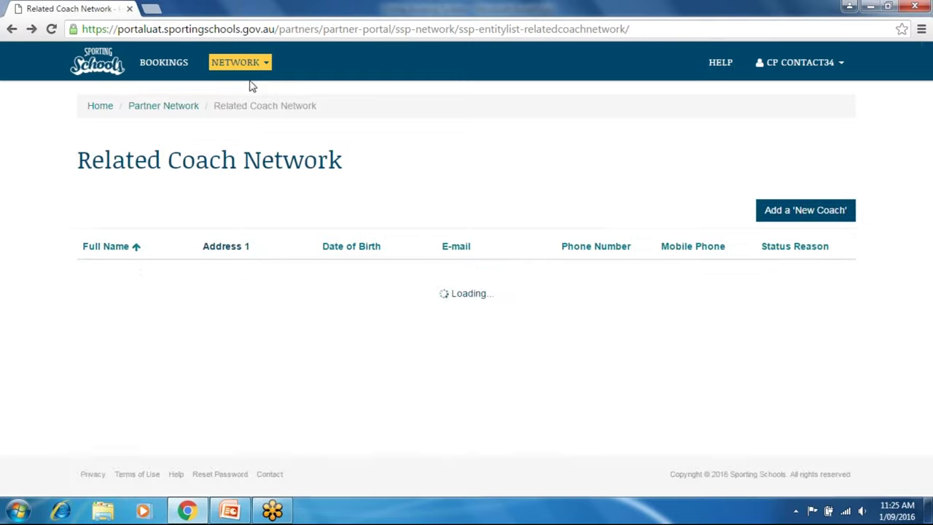
Go to Bookings, then open the partner contact's Profile page and scroll through it.
{"action": "left_click", "coordinate": [143, 69]}
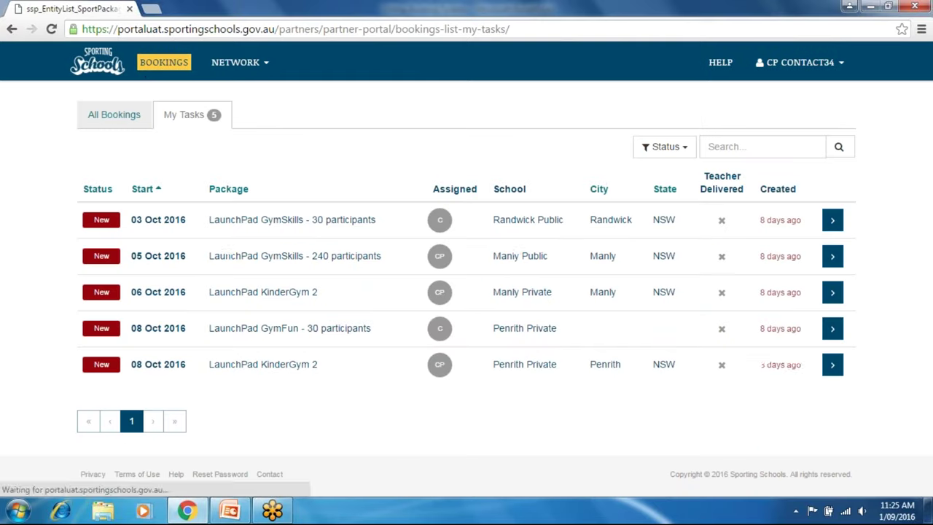
{"action": "left_click", "coordinate": [840, 67]}
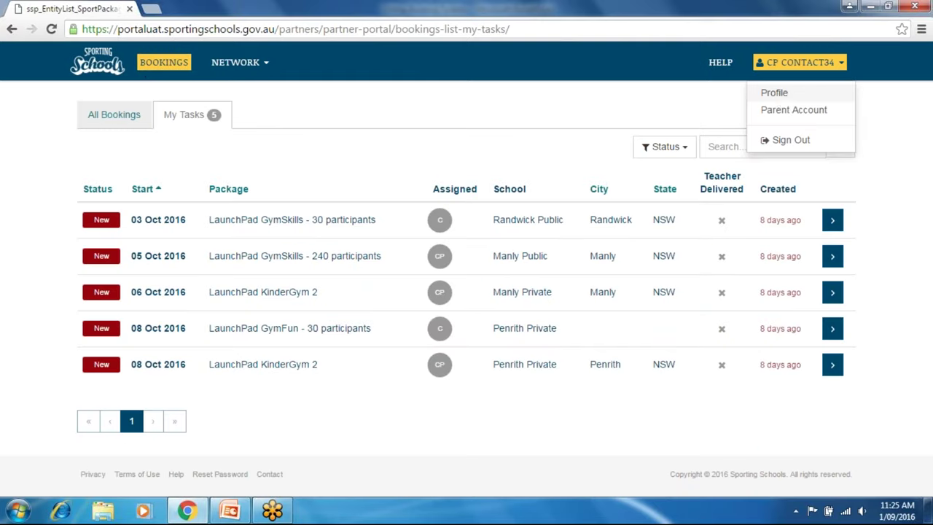
{"action": "left_click", "coordinate": [772, 93]}
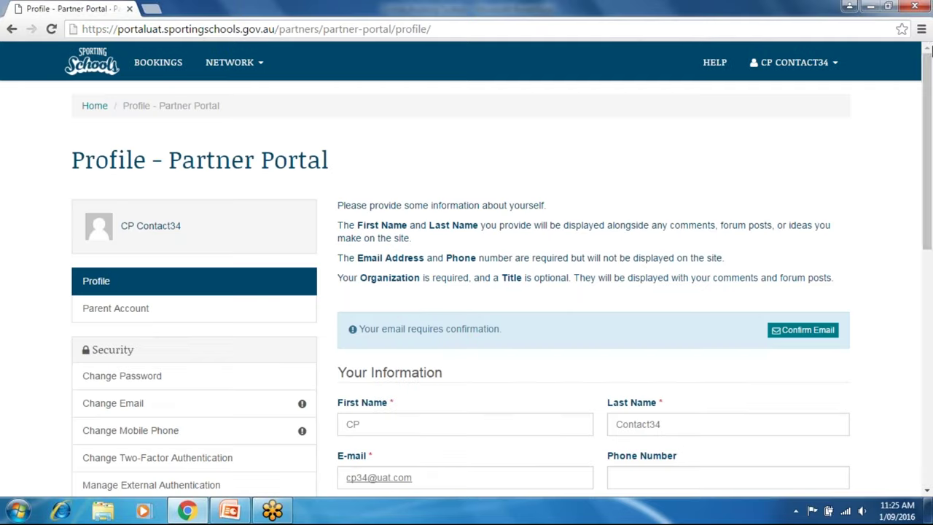
{"action": "scroll", "coordinate": [921, 141], "scroll_direction": "down", "scroll_amount": 2}
{"action": "scroll", "coordinate": [921, 153], "scroll_direction": "down", "scroll_amount": 2}
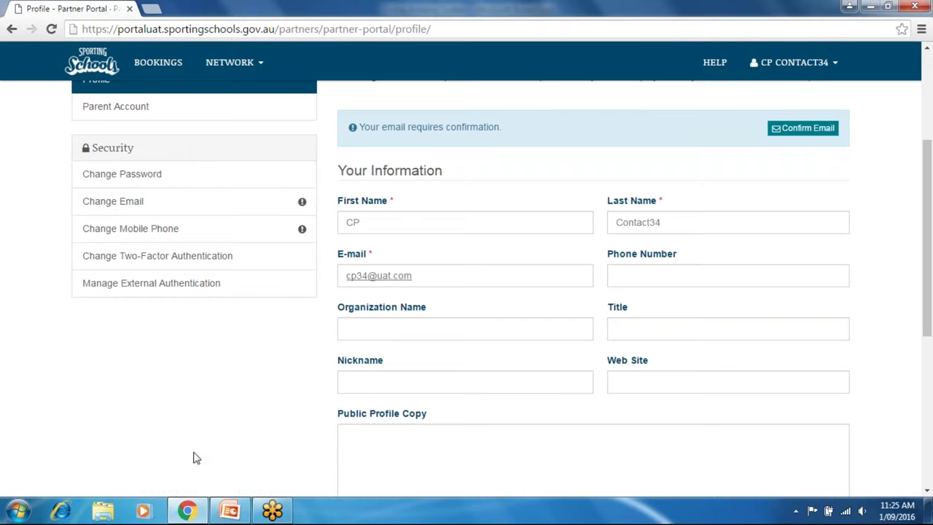
Check the Change Mobile Phone page, return to the profile, and bring up account options.
{"action": "left_click", "coordinate": [303, 230]}
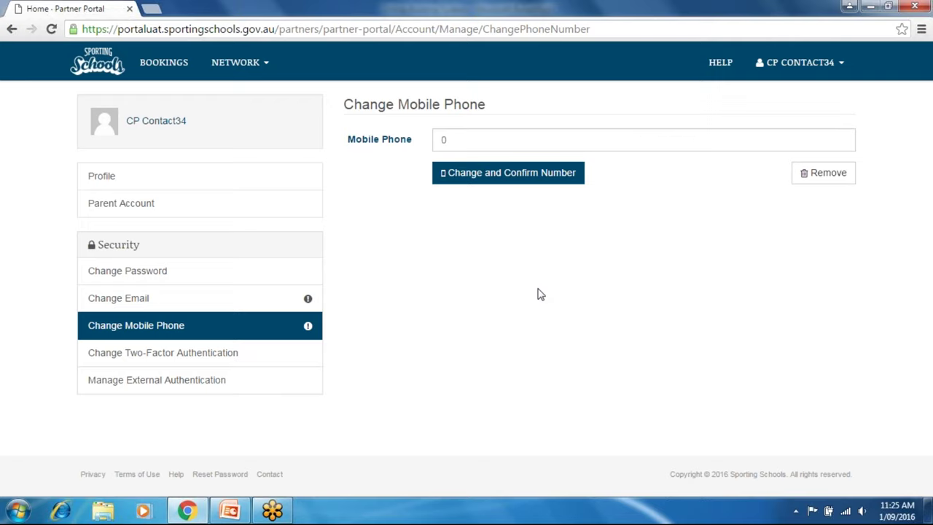
{"action": "left_click", "coordinate": [12, 30]}
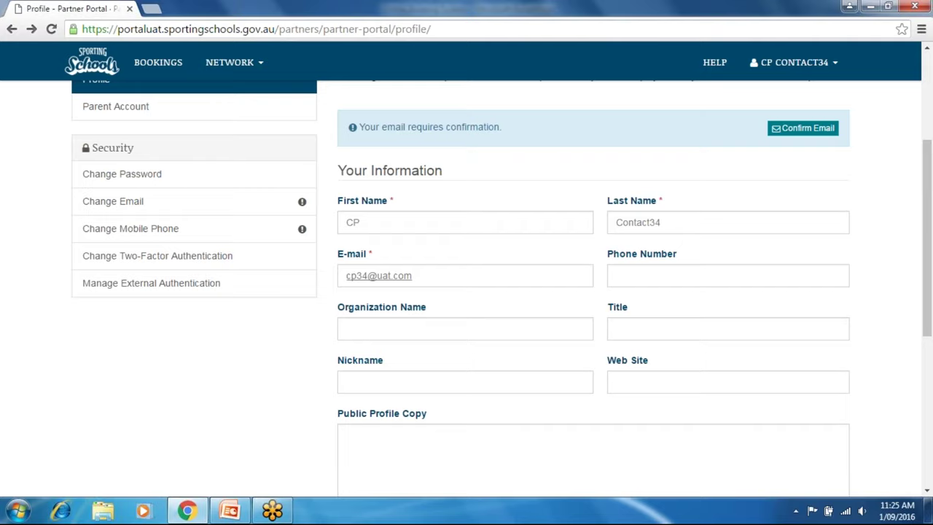
{"action": "left_click_drag", "start_coordinate": [926, 248], "coordinate": [930, 122]}
{"action": "left_click", "coordinate": [826, 67]}
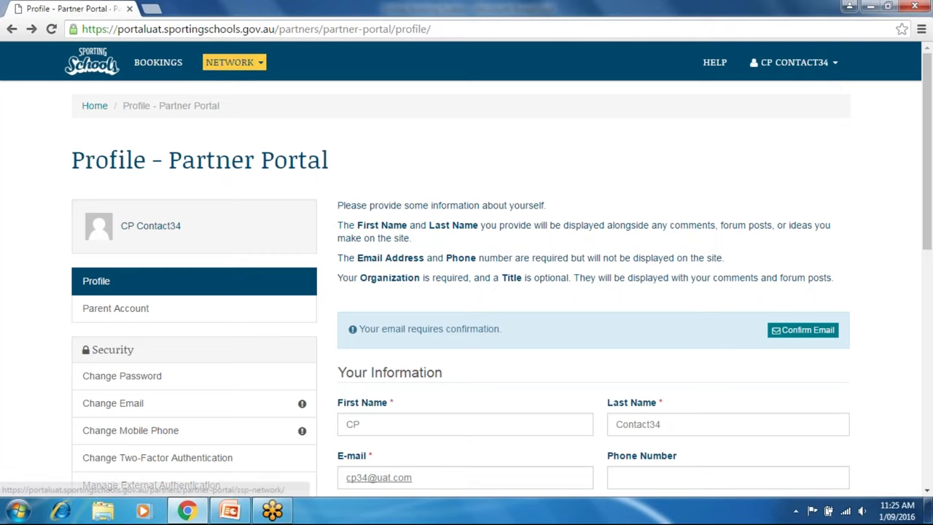
View the Related Accounts Network showing Gymnastics Dubbo 1, then return to My Tasks.
{"action": "mouse_move", "coordinate": [231, 64]}
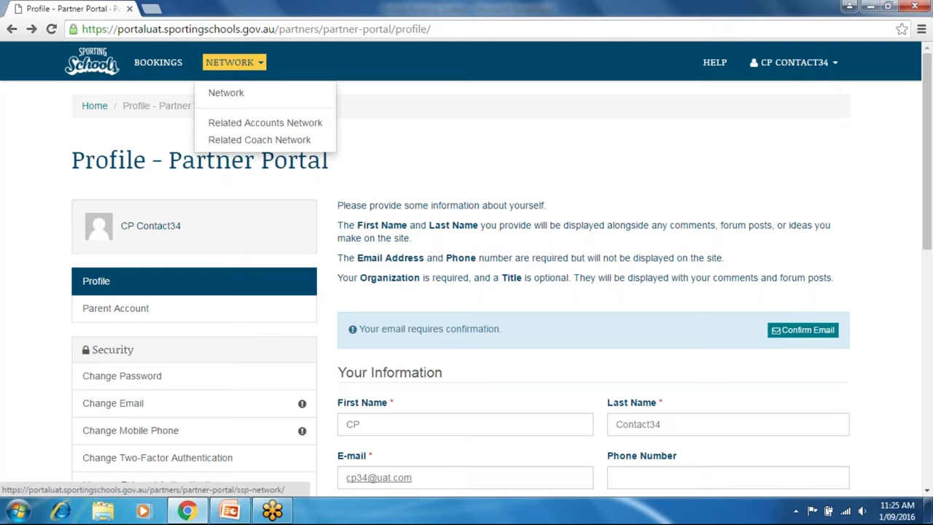
{"action": "left_click", "coordinate": [275, 124]}
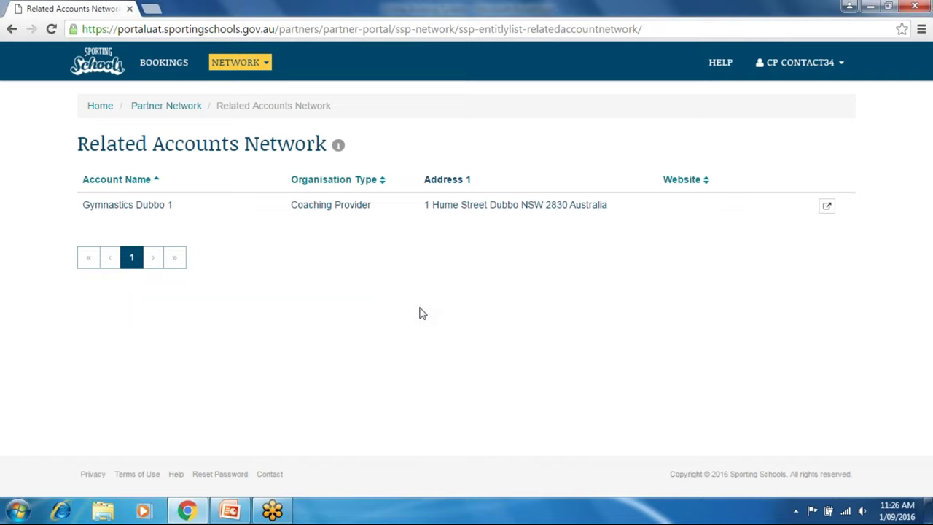
{"action": "left_click", "coordinate": [156, 64]}
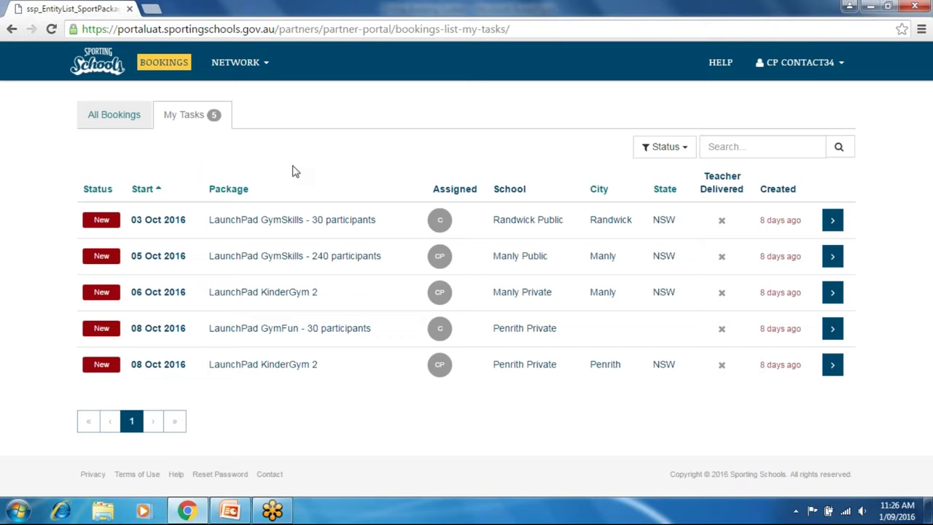
{"action": "left_click", "coordinate": [264, 67]}
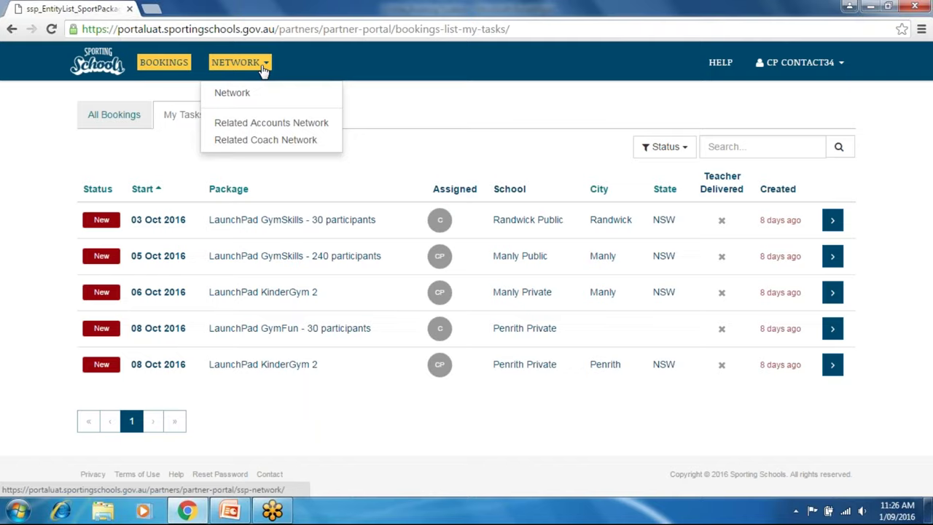
{"action": "left_click", "coordinate": [268, 139]}
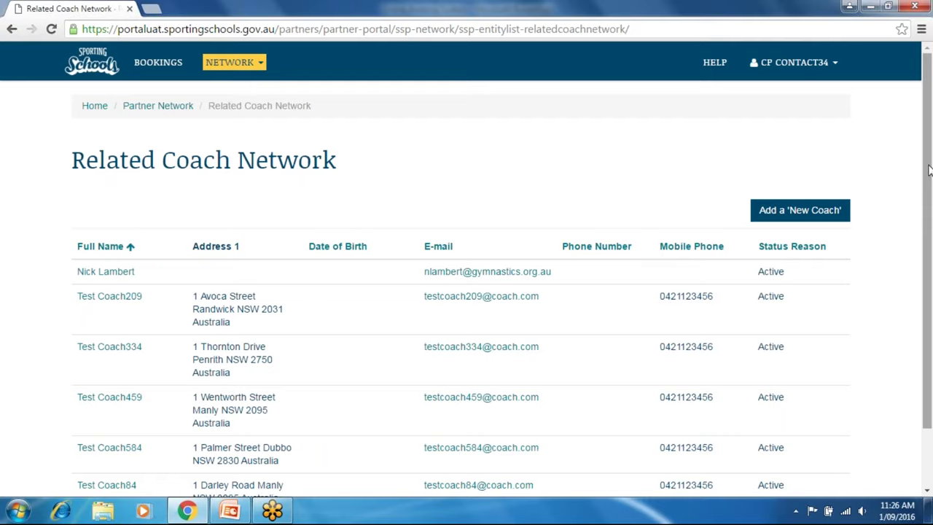
{"action": "left_click_drag", "start_coordinate": [929, 170], "coordinate": [929, 232]}
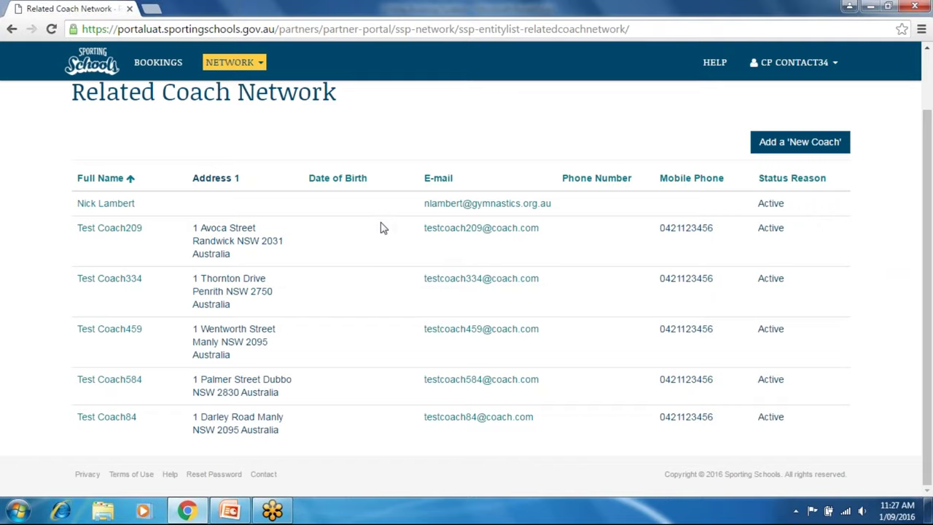
{"action": "left_click", "coordinate": [160, 69]}
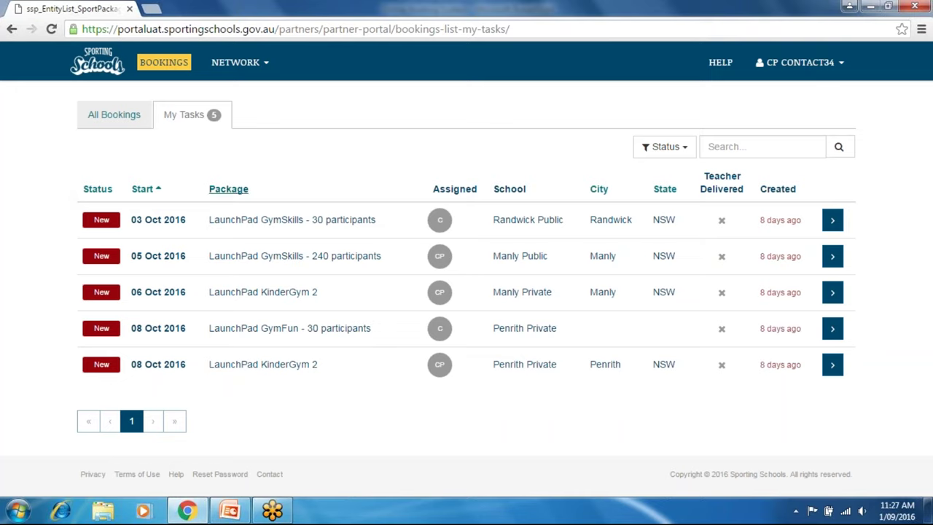
Search the My Tasks bookings for 'randwick'.
{"action": "left_click", "coordinate": [683, 149]}
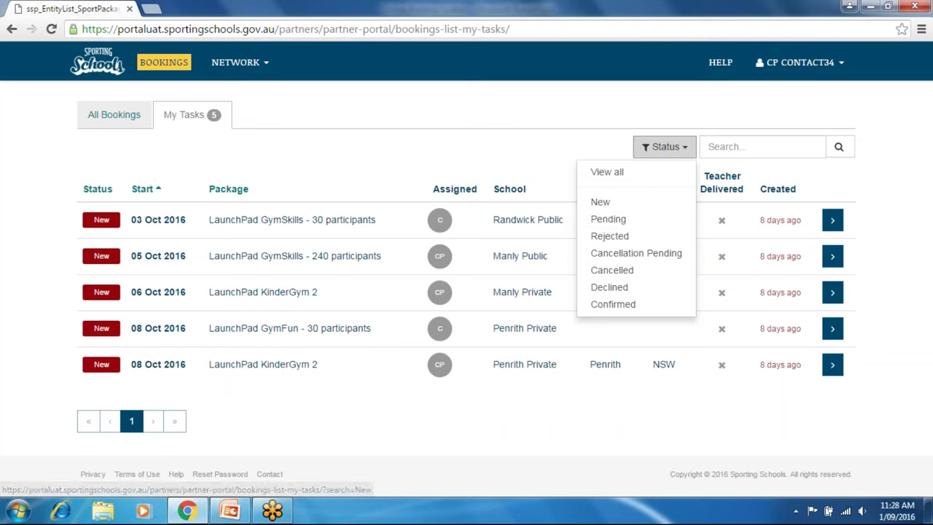
{"action": "left_click", "coordinate": [753, 150]}
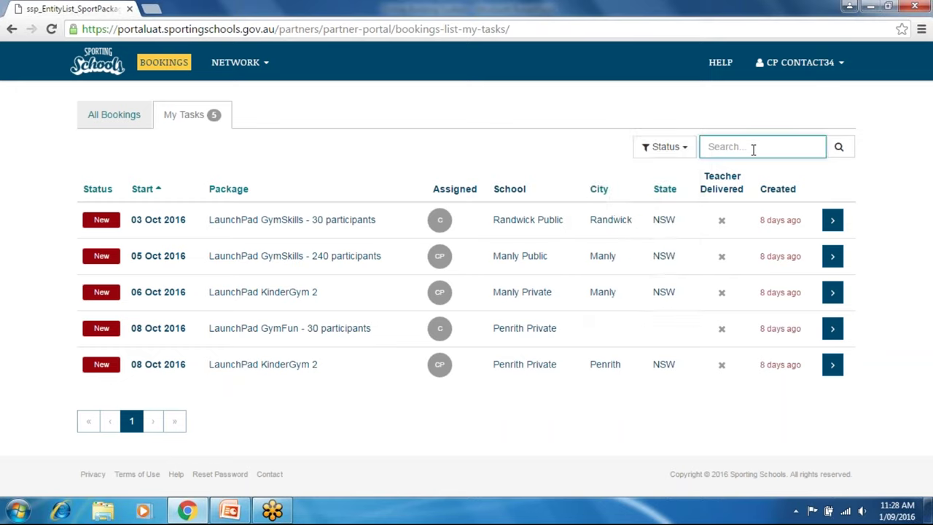
{"action": "type", "text": "randwick"}
{"action": "left_click", "coordinate": [839, 146]}
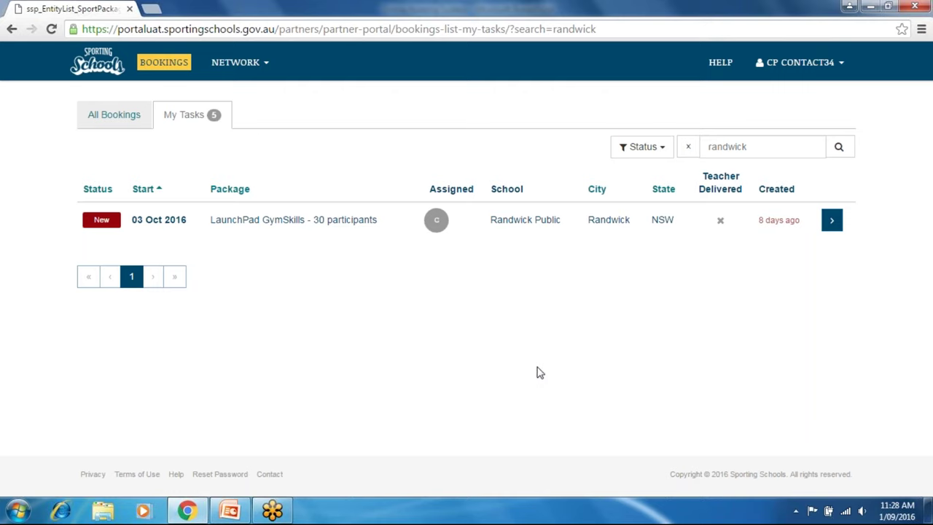
Check the status filter, switch to All Bookings, and open the Penrith Private GymFun booking.
{"action": "left_click", "coordinate": [664, 156]}
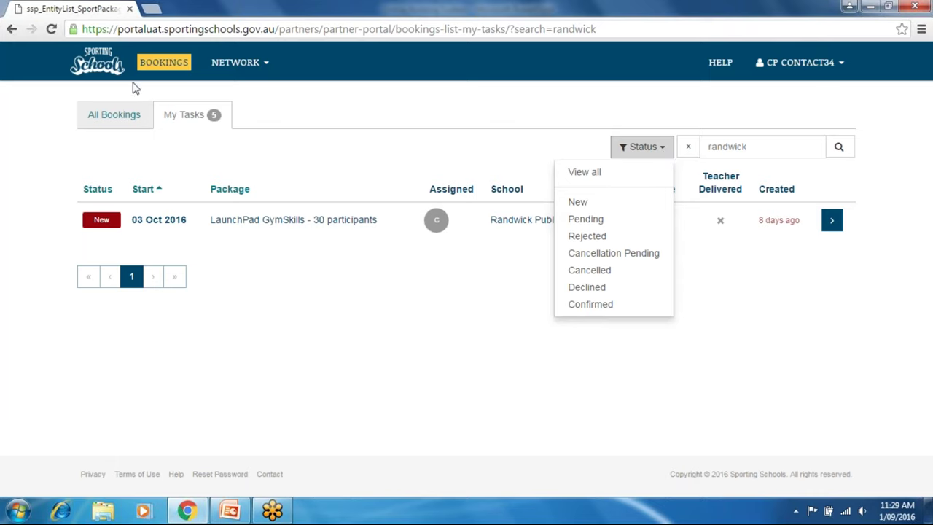
{"action": "left_click", "coordinate": [108, 118]}
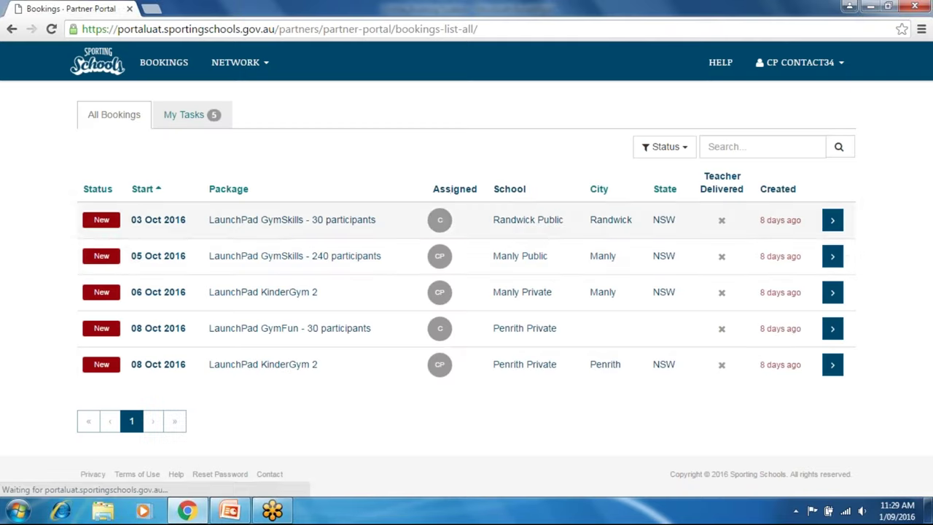
{"action": "left_click", "coordinate": [832, 328]}
Scroll the Manage Booking page back to the top and open HELP in a new tab.
{"action": "left_click_drag", "start_coordinate": [929, 201], "coordinate": [910, 387]}
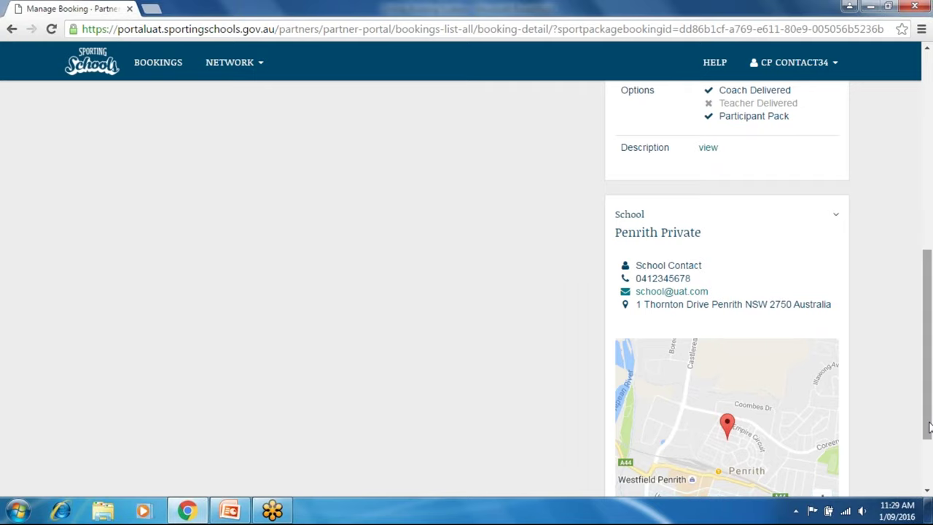
{"action": "left_click_drag", "start_coordinate": [929, 429], "coordinate": [929, 253]}
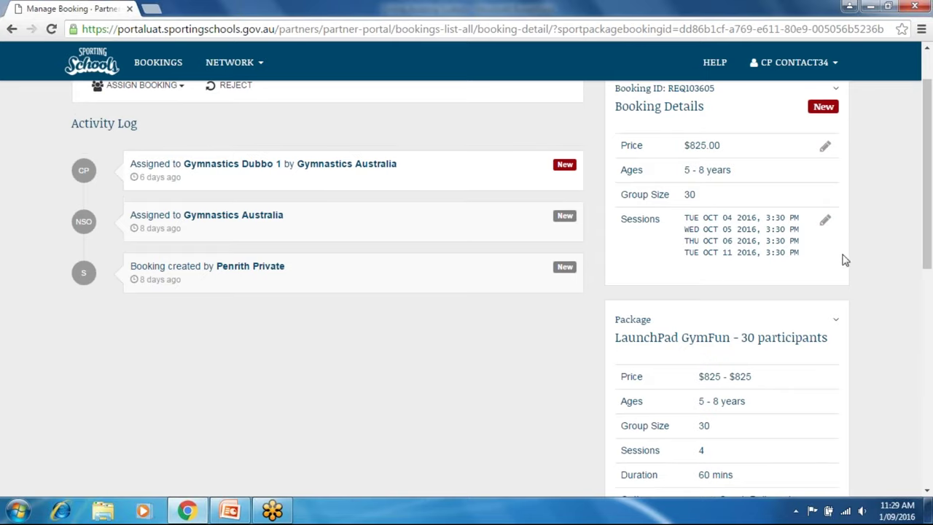
{"action": "left_click_drag", "start_coordinate": [930, 222], "coordinate": [930, 107]}
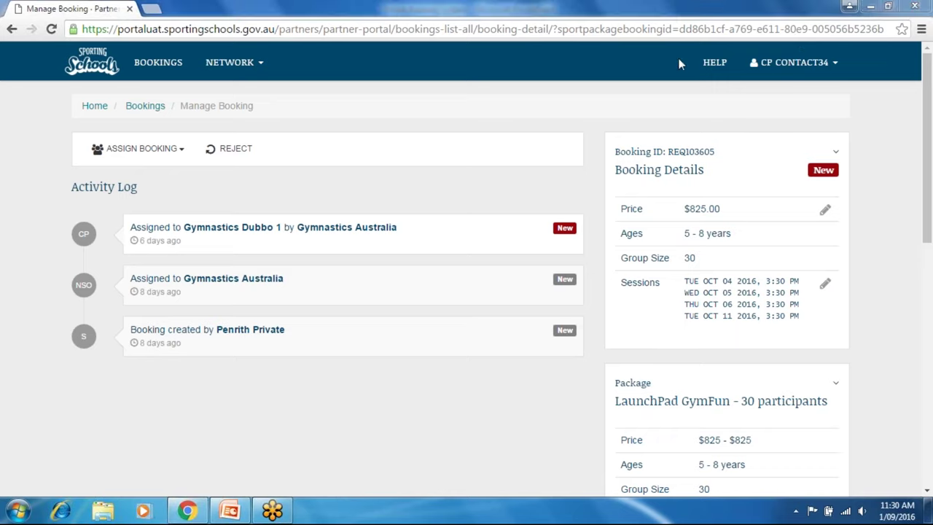
{"action": "left_click", "coordinate": [715, 63]}
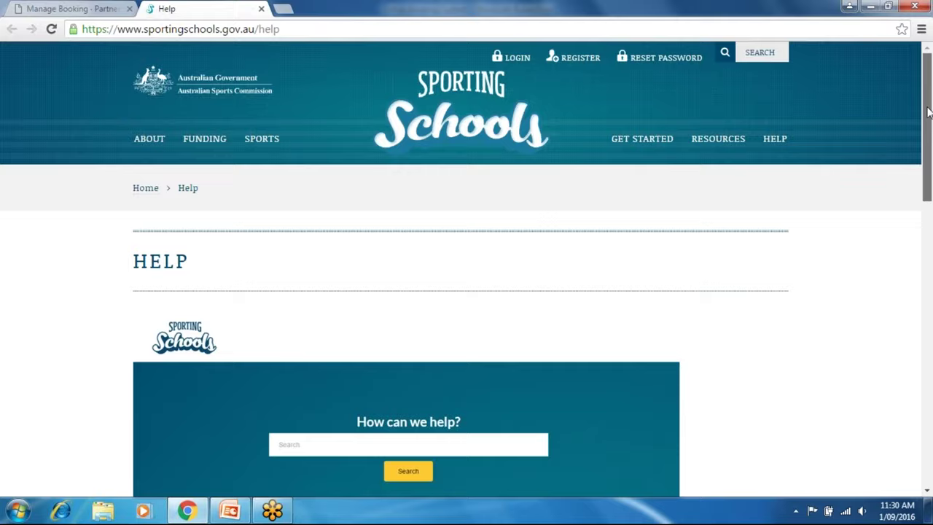
Enter the Sporting Schools help centre and choose the For Sporting Organisations category.
{"action": "left_click_drag", "start_coordinate": [928, 111], "coordinate": [917, 202]}
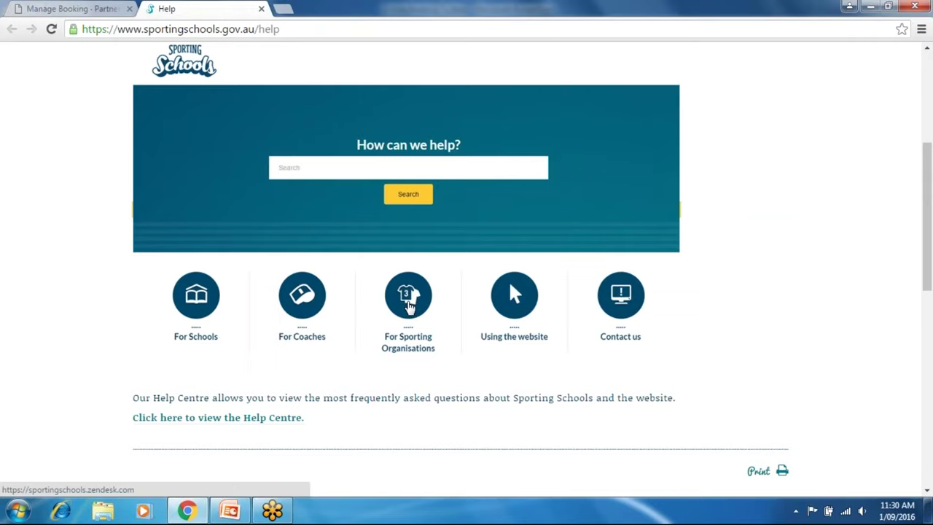
{"action": "left_click", "coordinate": [408, 303]}
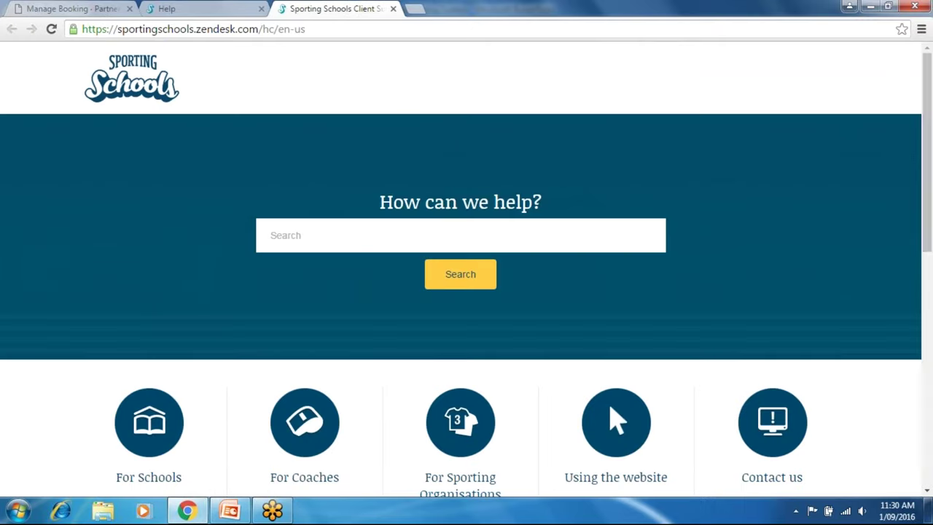
{"action": "left_click_drag", "start_coordinate": [925, 218], "coordinate": [909, 408]}
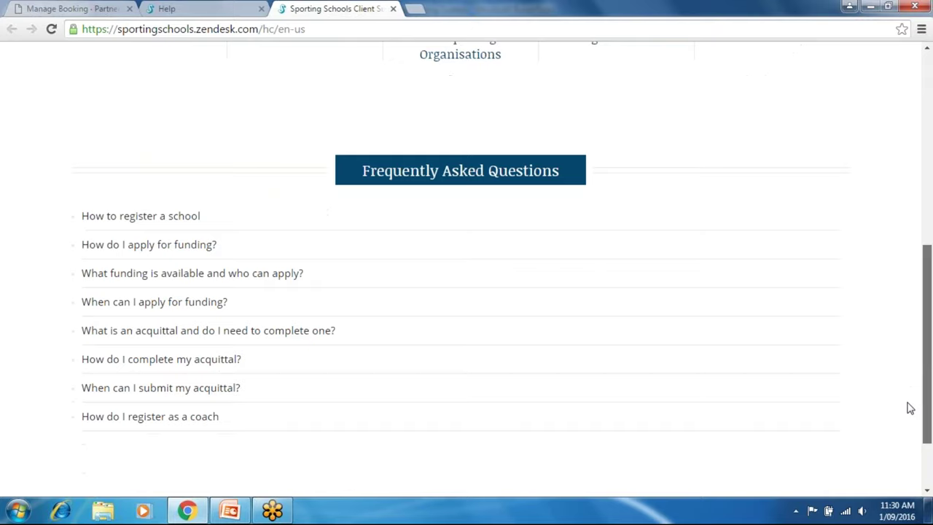
{"action": "left_click_drag", "start_coordinate": [928, 313], "coordinate": [925, 153]}
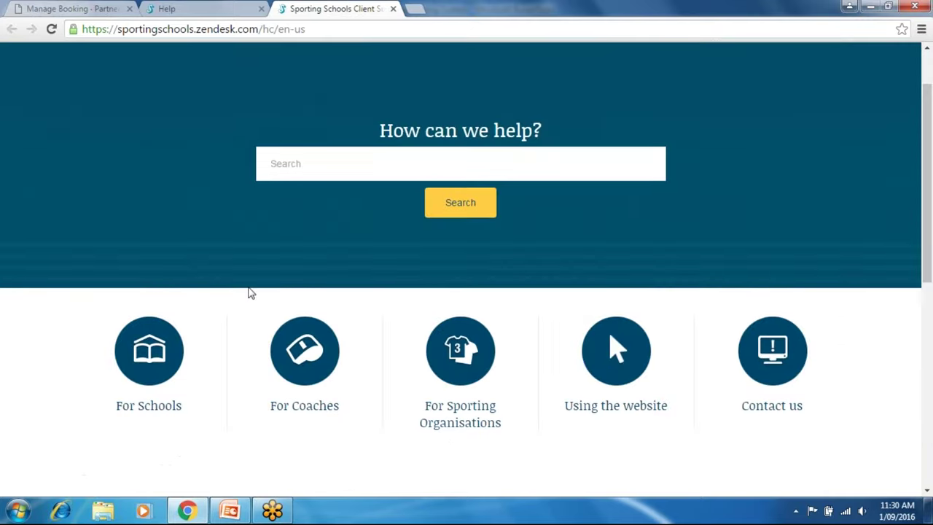
{"action": "left_click", "coordinate": [461, 360]}
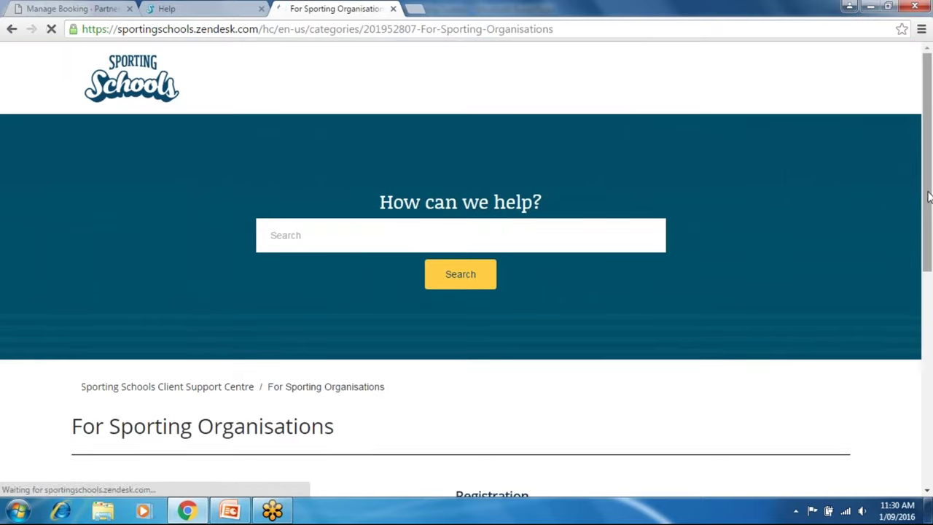
List all 12 Partner portal articles, scroll through them, then go back twice to the help centre home.
{"action": "left_click_drag", "start_coordinate": [928, 197], "coordinate": [910, 358]}
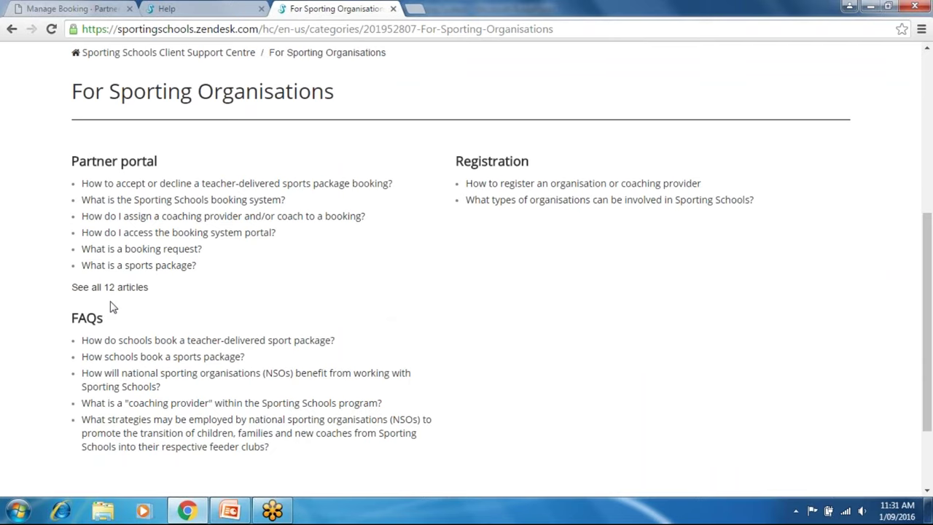
{"action": "left_click", "coordinate": [93, 288]}
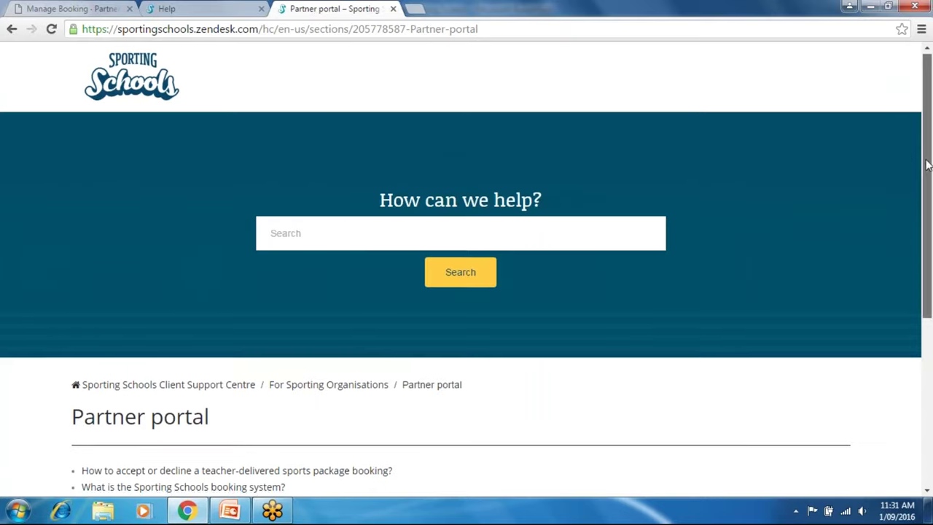
{"action": "scroll", "coordinate": [917, 272], "scroll_direction": "down", "scroll_amount": 3}
{"action": "left_click_drag", "start_coordinate": [916, 272], "coordinate": [921, 327]}
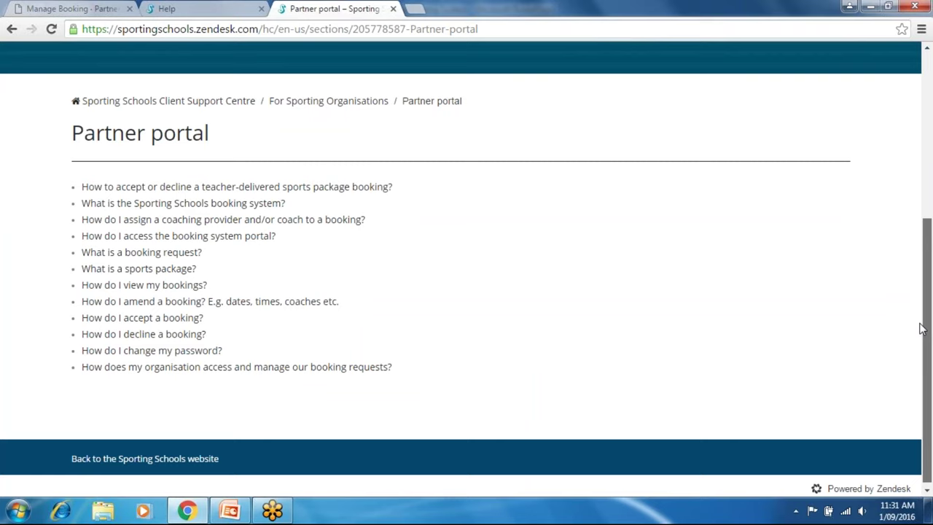
{"action": "left_click_drag", "start_coordinate": [918, 370], "coordinate": [931, 86]}
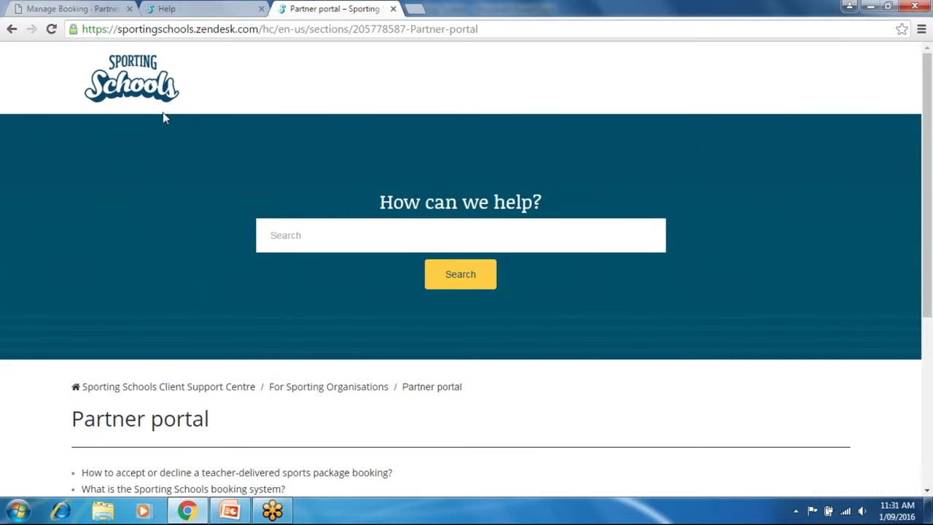
{"action": "left_click", "coordinate": [11, 29]}
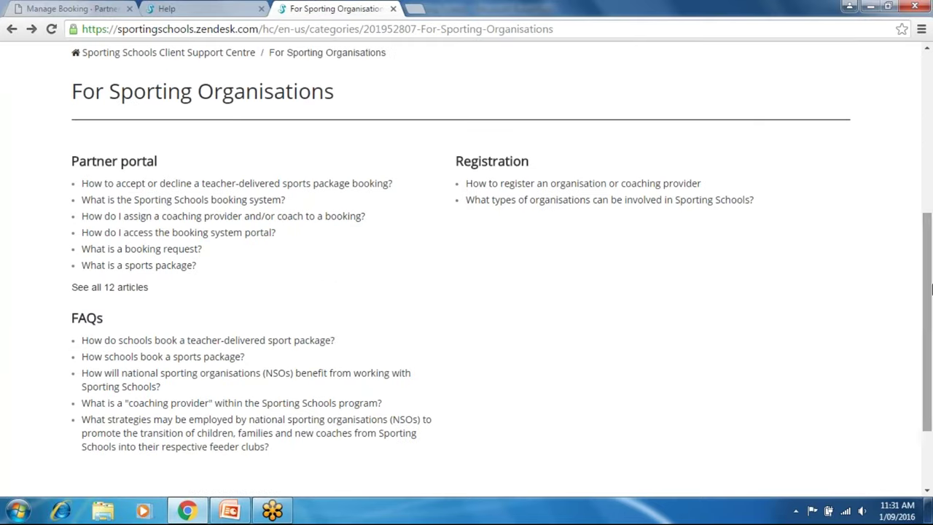
{"action": "left_click_drag", "start_coordinate": [928, 287], "coordinate": [2, 48]}
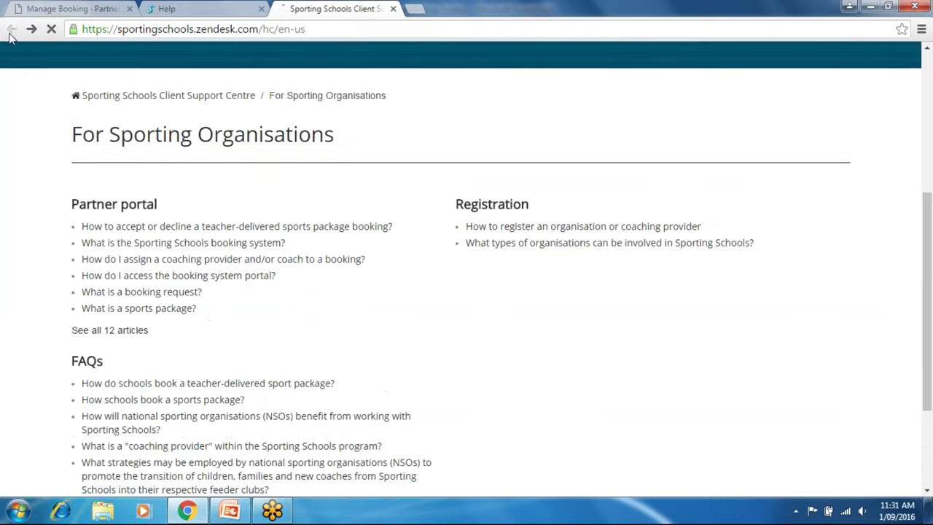
{"action": "left_click", "coordinate": [11, 29]}
Open the For Coaches help category and scroll through its article lists.
{"action": "left_click", "coordinate": [305, 358]}
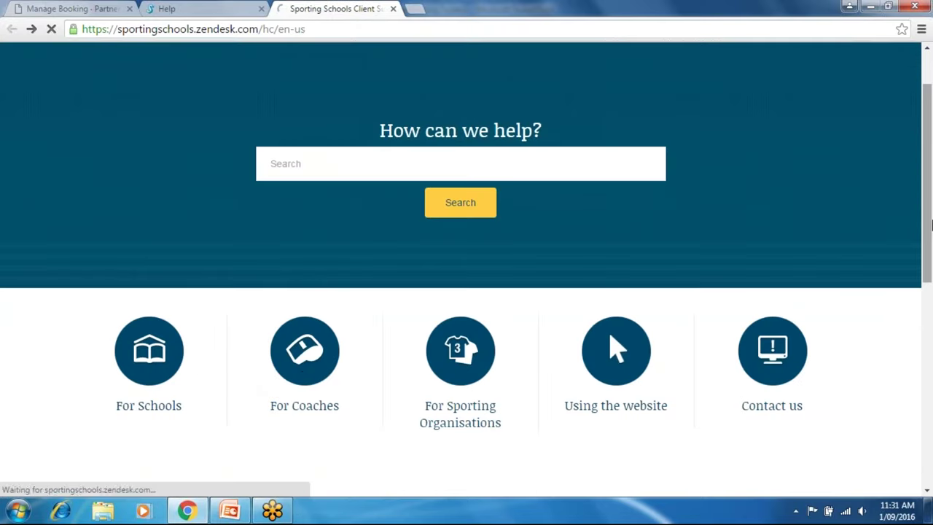
{"action": "left_click_drag", "start_coordinate": [924, 166], "coordinate": [922, 297]}
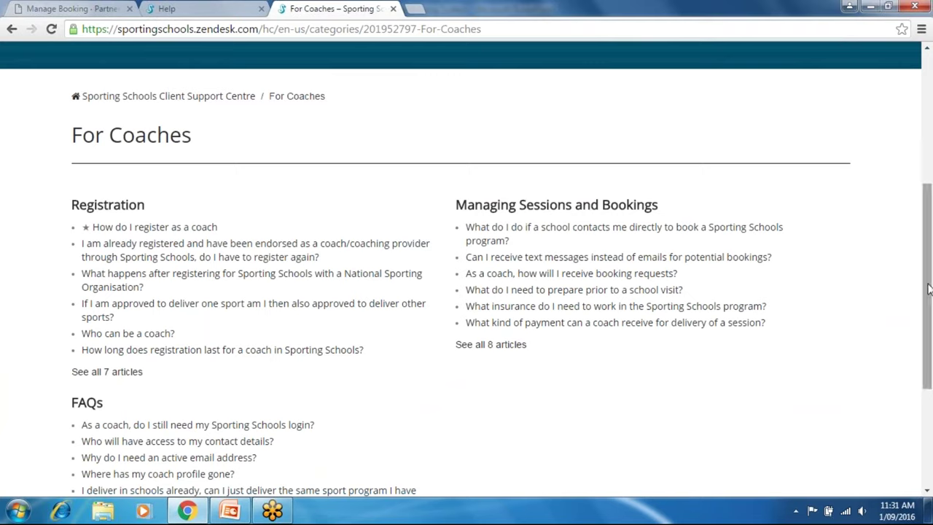
{"action": "left_click_drag", "start_coordinate": [924, 288], "coordinate": [928, 82]}
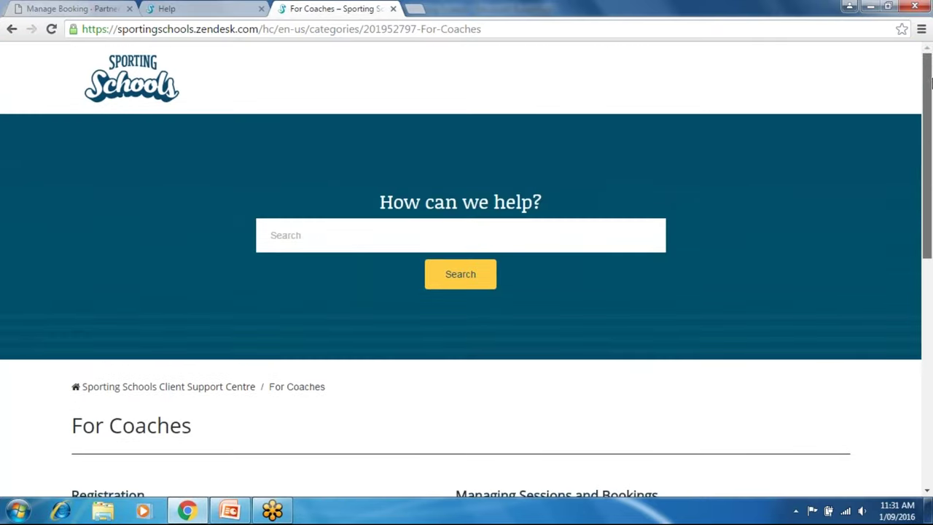
Go back to the help centre home, then return to the Penrith LaunchPad GymFun Manage Booking page.
{"action": "left_click", "coordinate": [110, 73]}
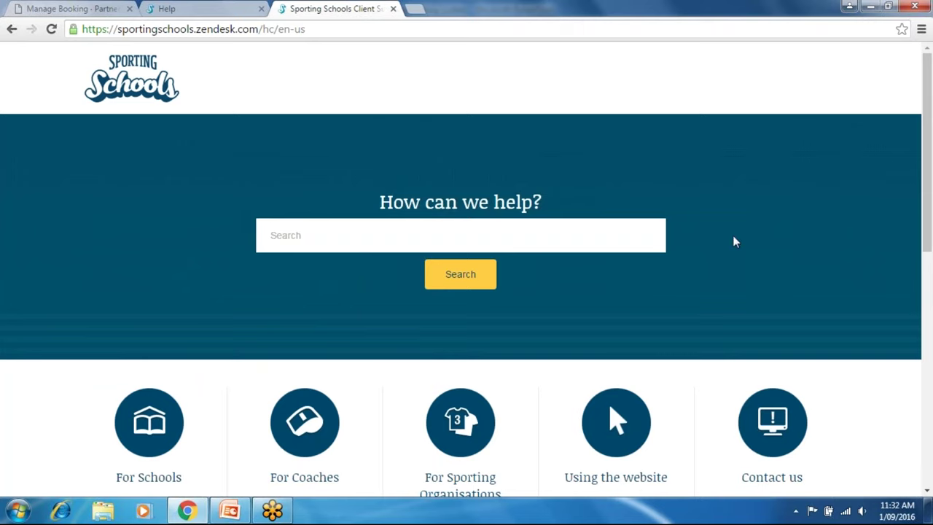
{"action": "left_click", "coordinate": [131, 94]}
{"action": "left_click", "coordinate": [127, 86]}
{"action": "left_click", "coordinate": [5, 32]}
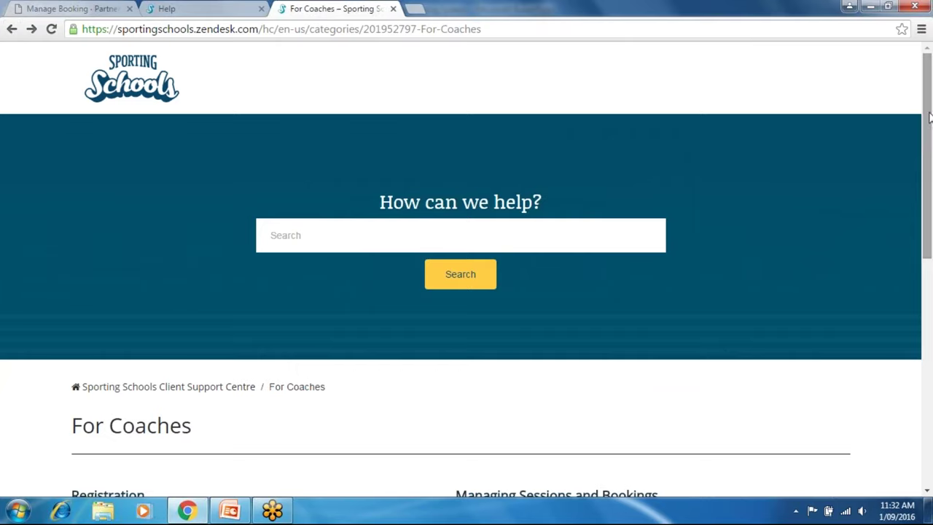
{"action": "left_click_drag", "start_coordinate": [929, 118], "coordinate": [929, 156]}
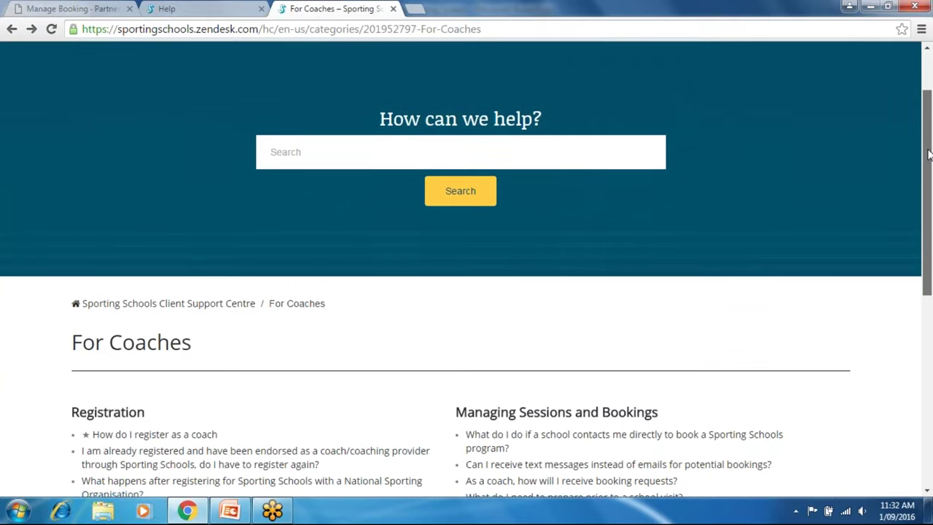
{"action": "scroll", "coordinate": [801, 110], "scroll_direction": "up", "scroll_amount": 2}
{"action": "left_click", "coordinate": [12, 29]}
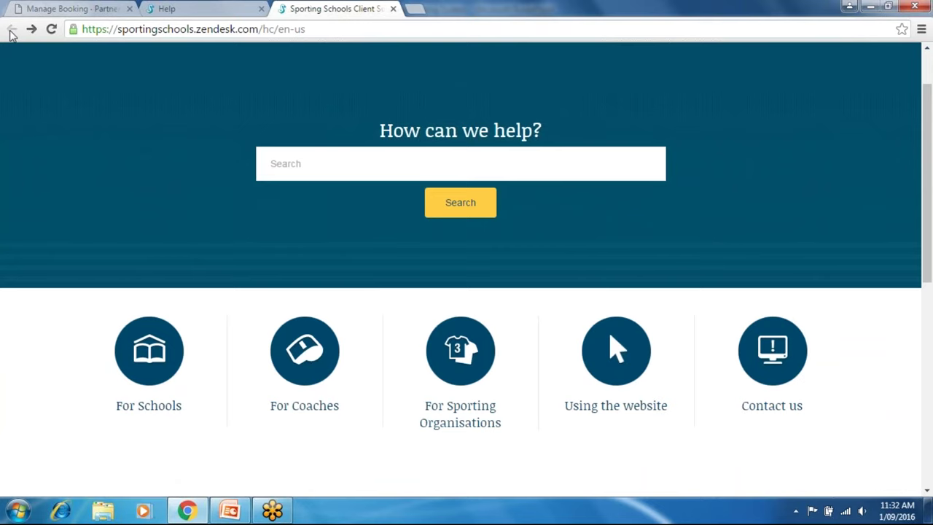
{"action": "left_click", "coordinate": [64, 9]}
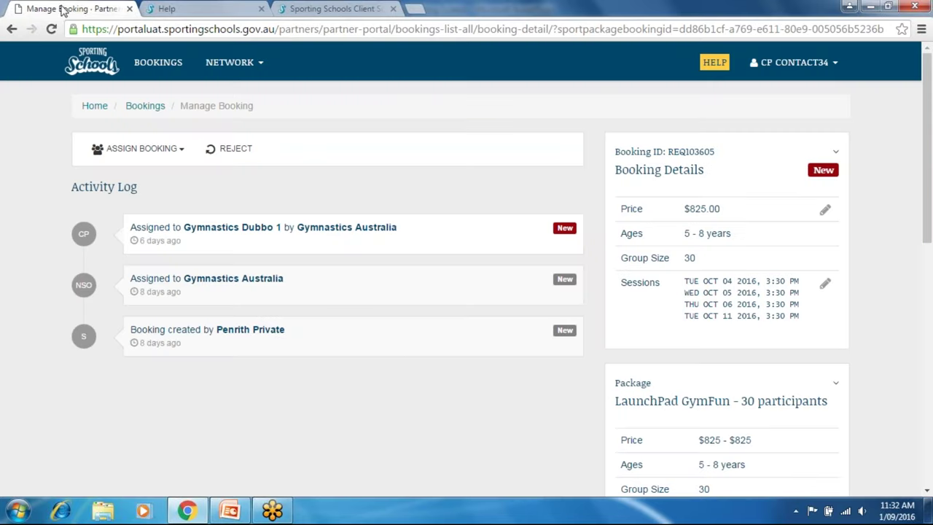
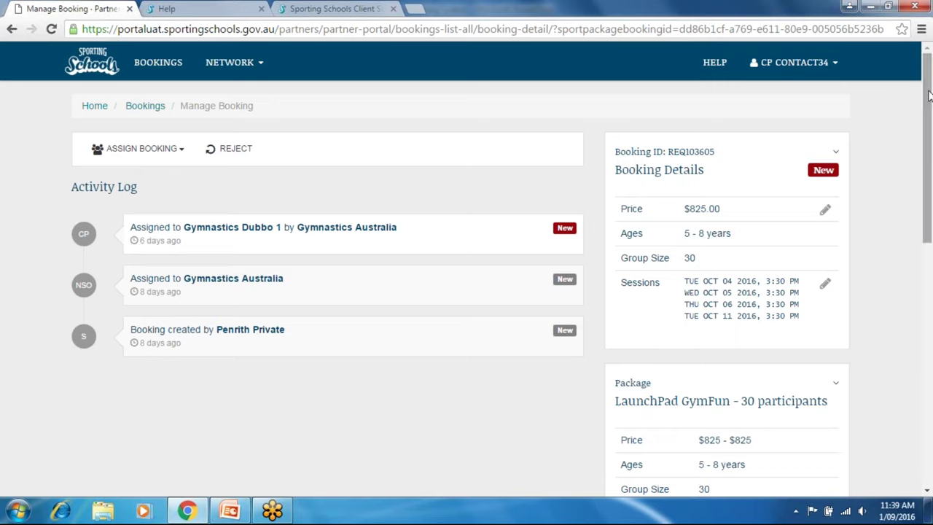
Open Network > Related Coach Network to list the partner's six coaches, all Active.
{"action": "mouse_move", "coordinate": [230, 65]}
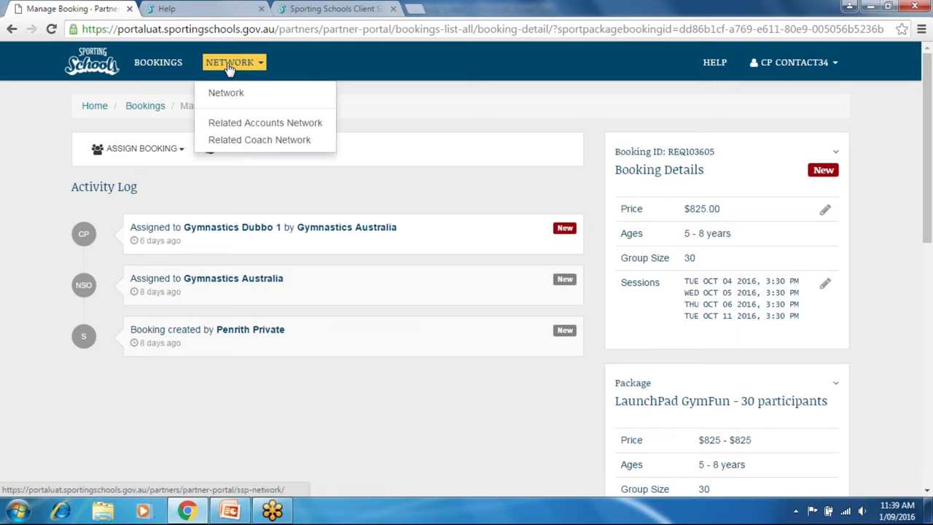
{"action": "left_click", "coordinate": [244, 145]}
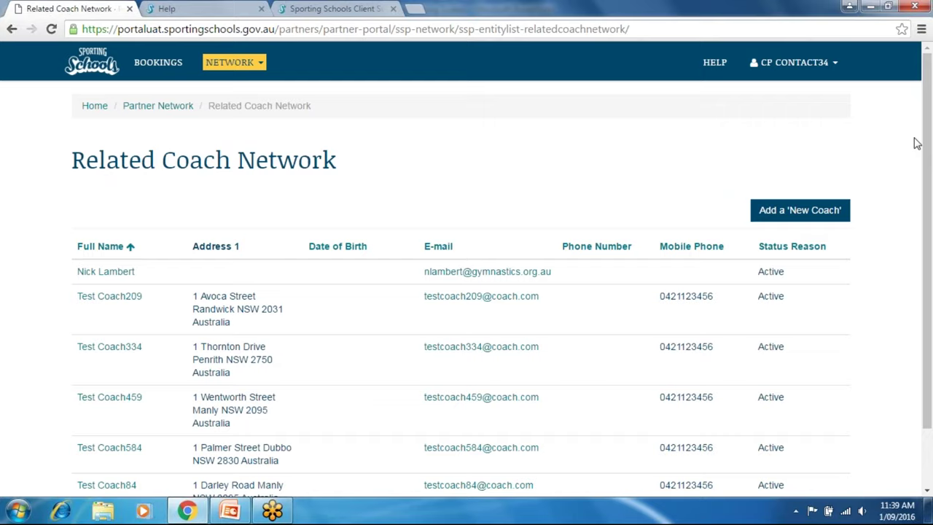
{"action": "left_click_drag", "start_coordinate": [928, 138], "coordinate": [860, 197]}
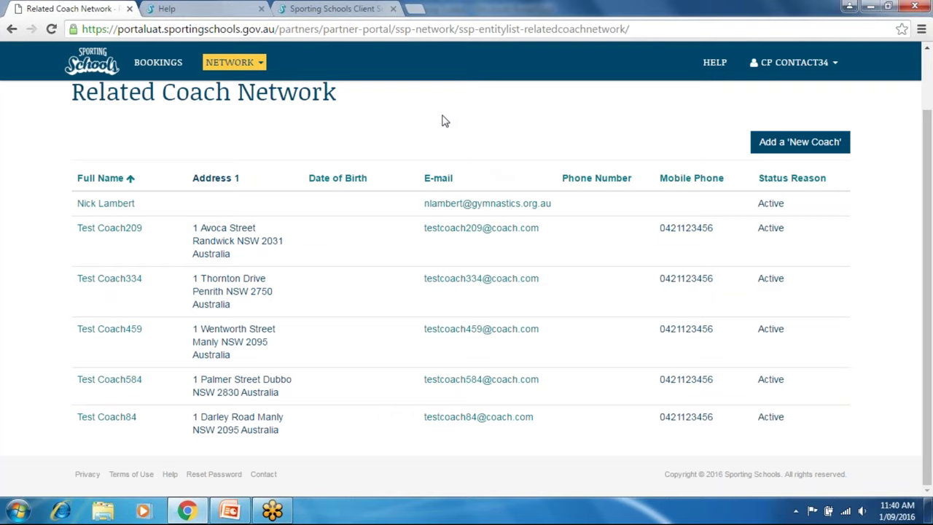
{"action": "mouse_move", "coordinate": [263, 515]}
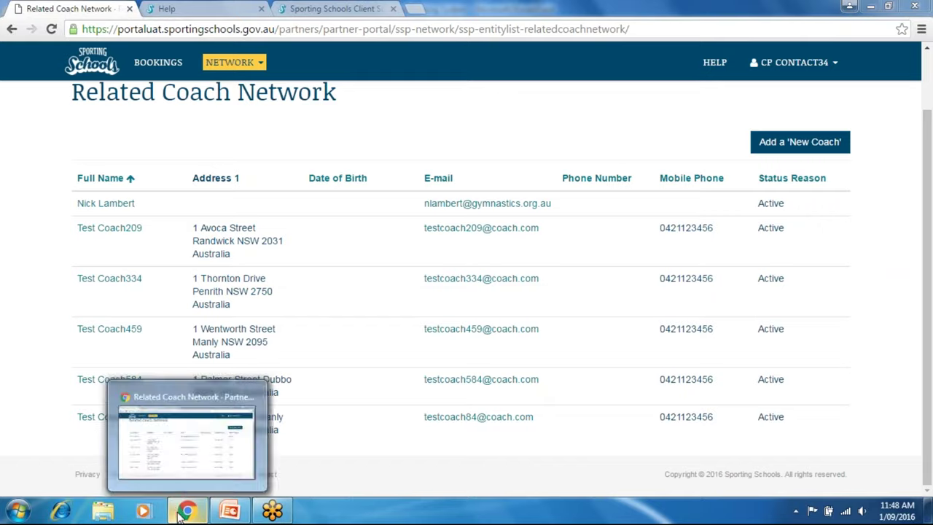
Reopen the Online Booking System presentation from PowerPoint's Recent list and scroll to slide 5.
{"action": "right_click", "coordinate": [232, 512]}
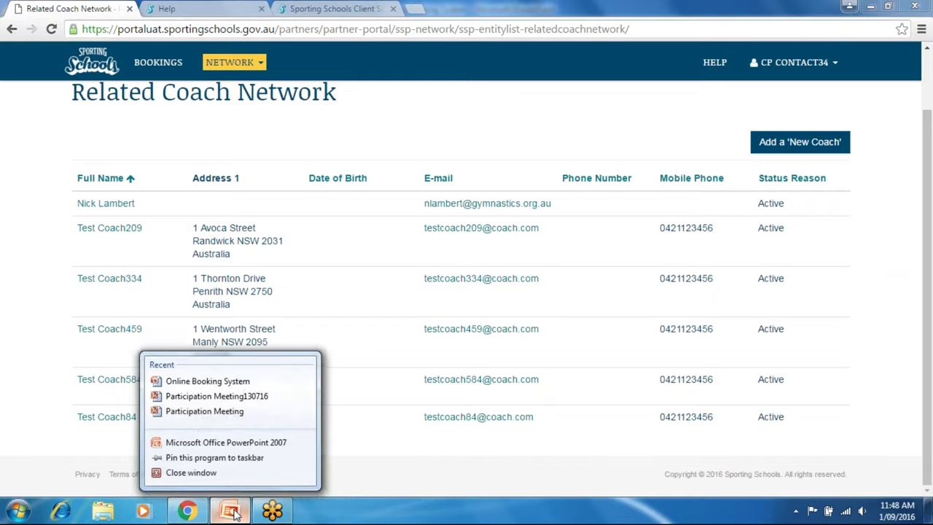
{"action": "left_click", "coordinate": [207, 381]}
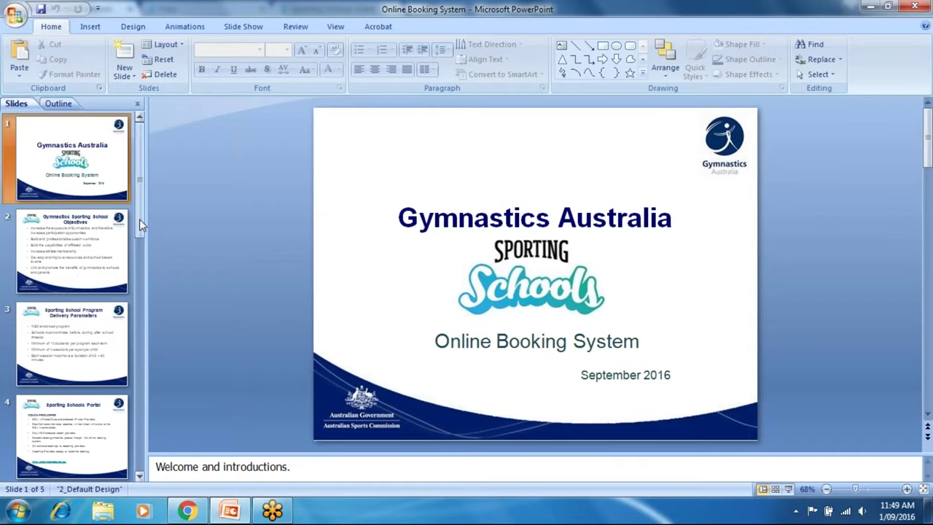
{"action": "scroll", "coordinate": [159, 343], "scroll_direction": "down", "scroll_amount": 4}
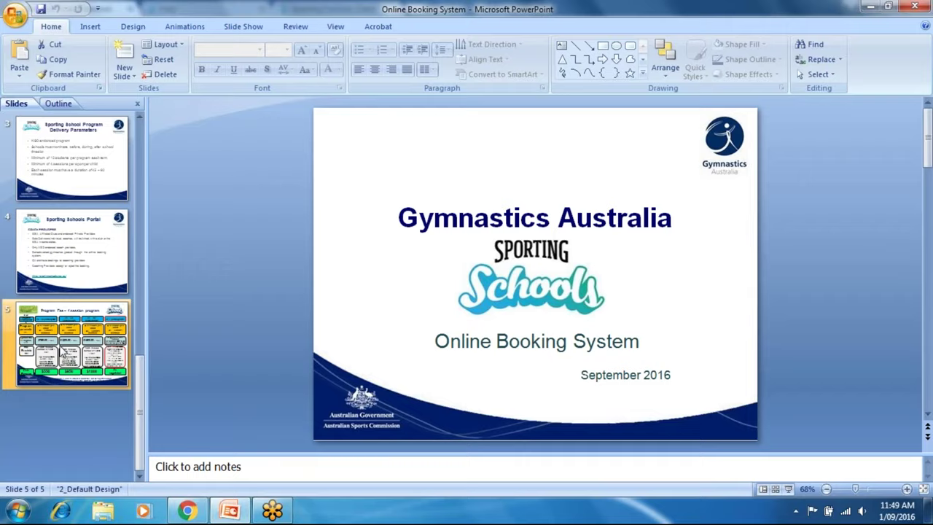